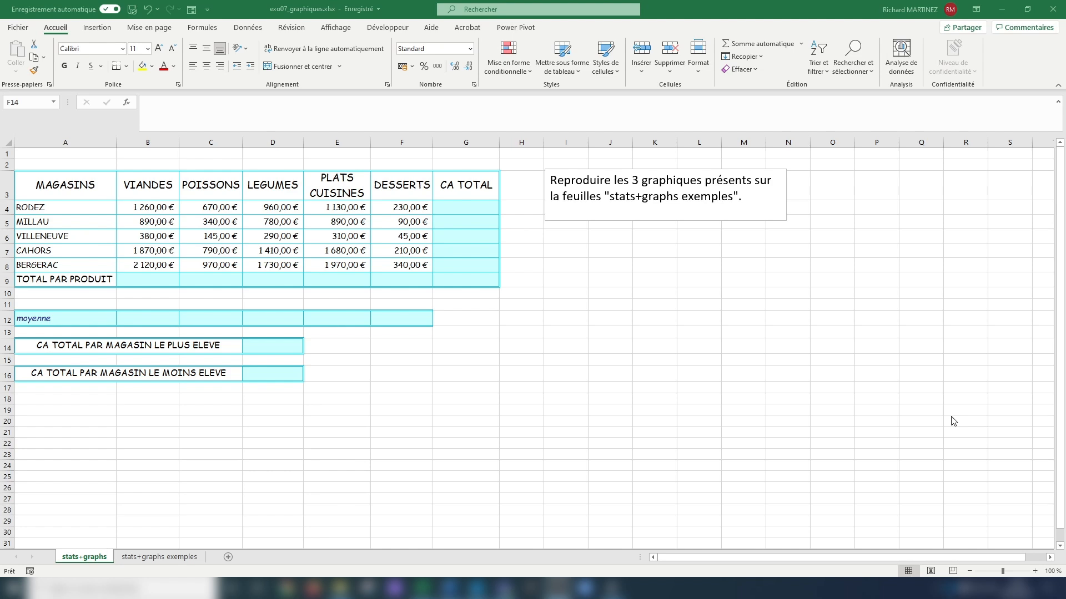
{"action": "left_click", "coordinate": [577, 304]}
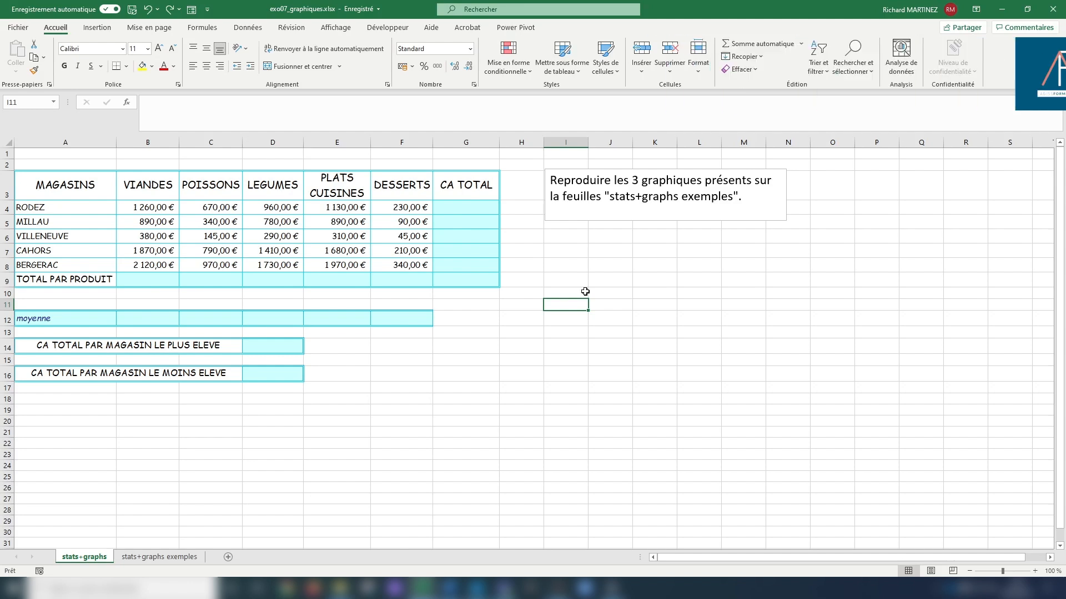
{"action": "left_click_drag", "start_coordinate": [472, 210], "coordinate": [472, 265]}
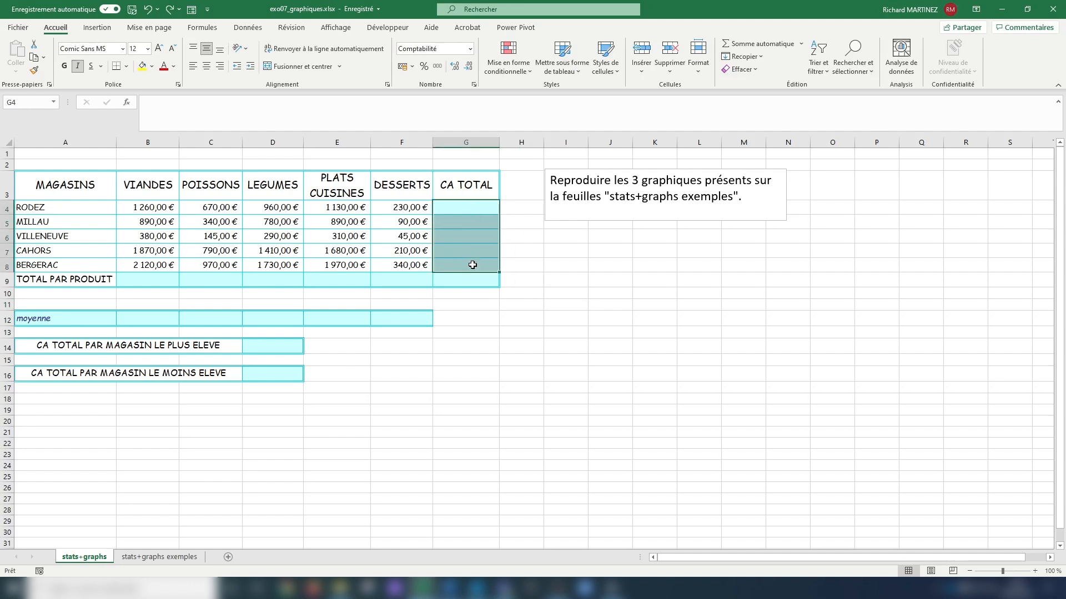
{"action": "left_click_drag", "start_coordinate": [148, 278], "coordinate": [393, 275]}
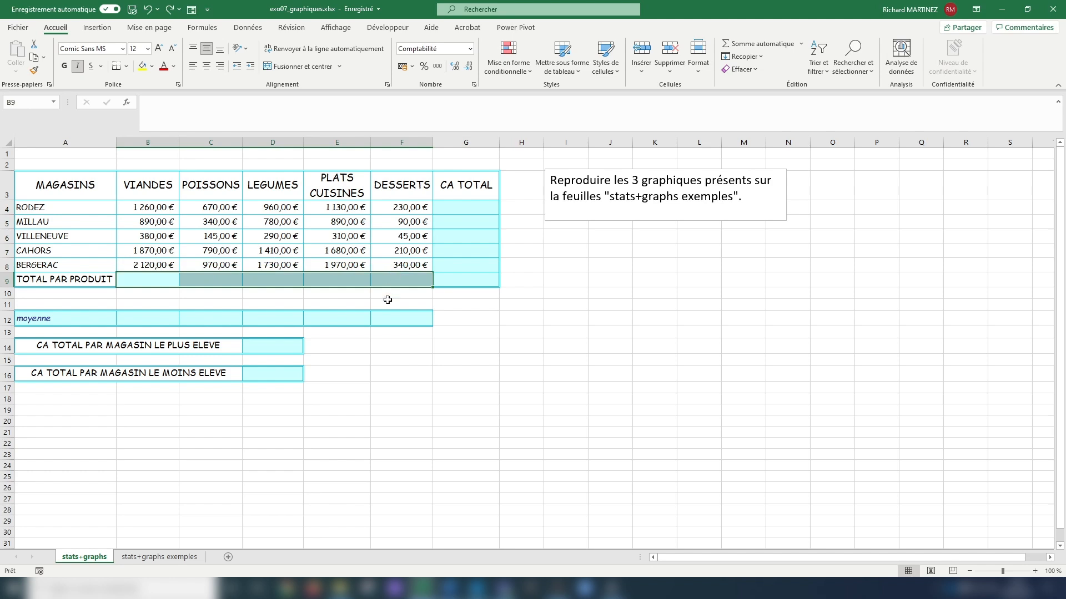
{"action": "left_click_drag", "start_coordinate": [471, 210], "coordinate": [470, 273]}
{"action": "left_click_drag", "start_coordinate": [150, 279], "coordinate": [450, 276]}
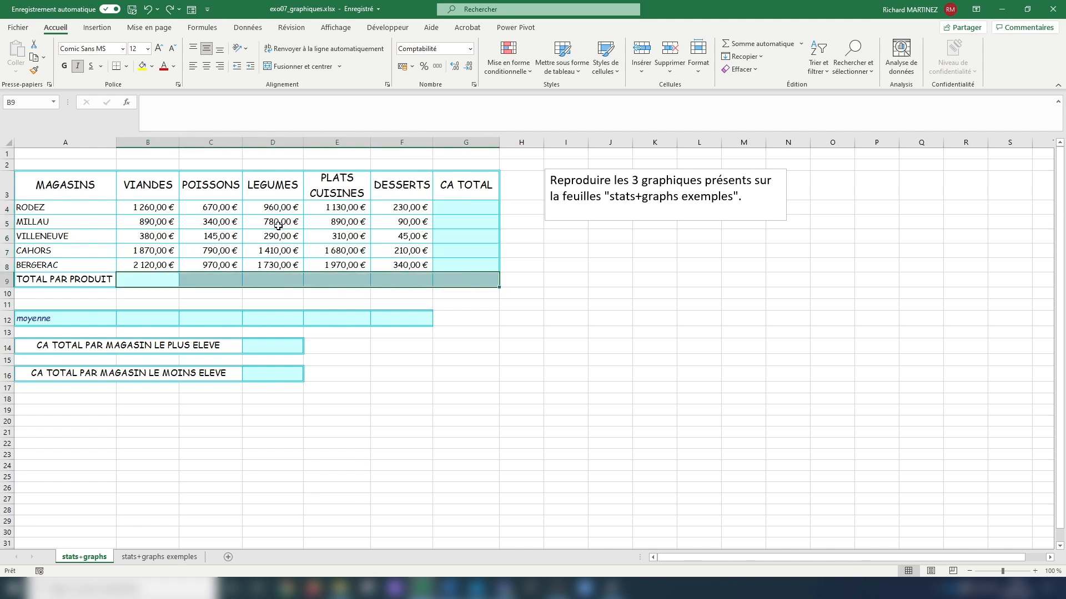
Step: Calculate the CA TOTAL column and the TOTAL PAR PRODUIT row at once by applying AutoSum to B4:G9
{"action": "left_click", "coordinate": [145, 209]}
{"action": "left_click_drag", "start_coordinate": [149, 219], "coordinate": [453, 276]}
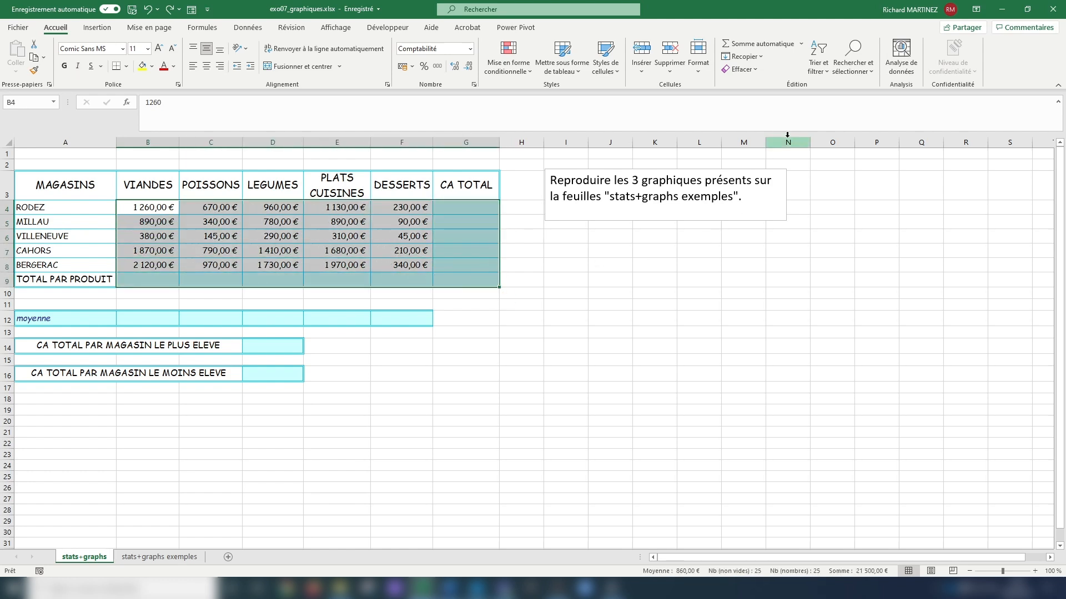
{"action": "left_click", "coordinate": [776, 46]}
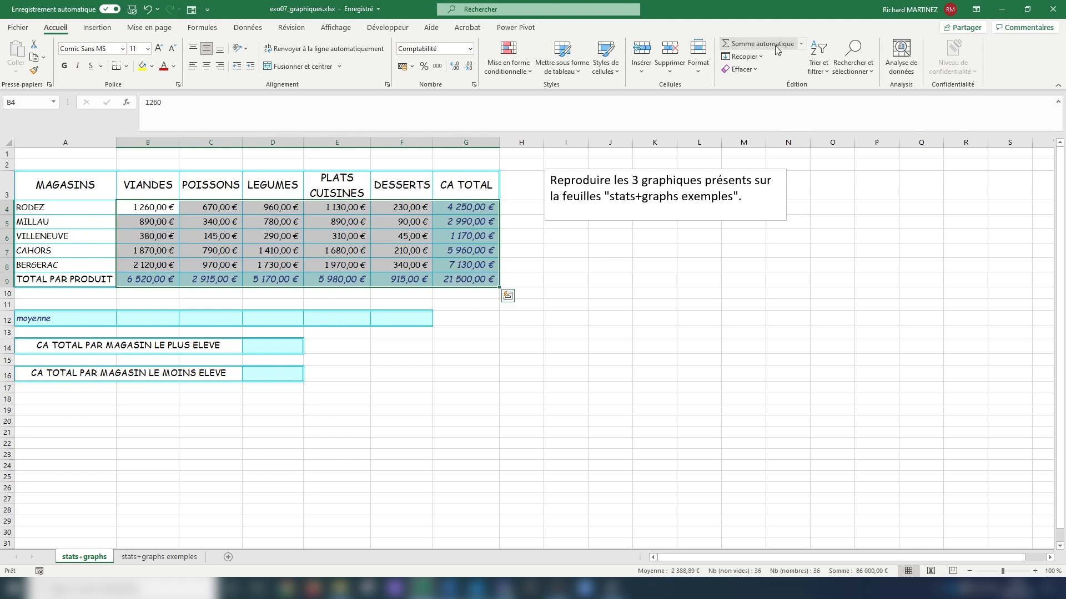
Step: Calculate the VIANDES average in B12 with =MOYENNE(B4:B8) and fill the formula across to F12
{"action": "left_click", "coordinate": [134, 320]}
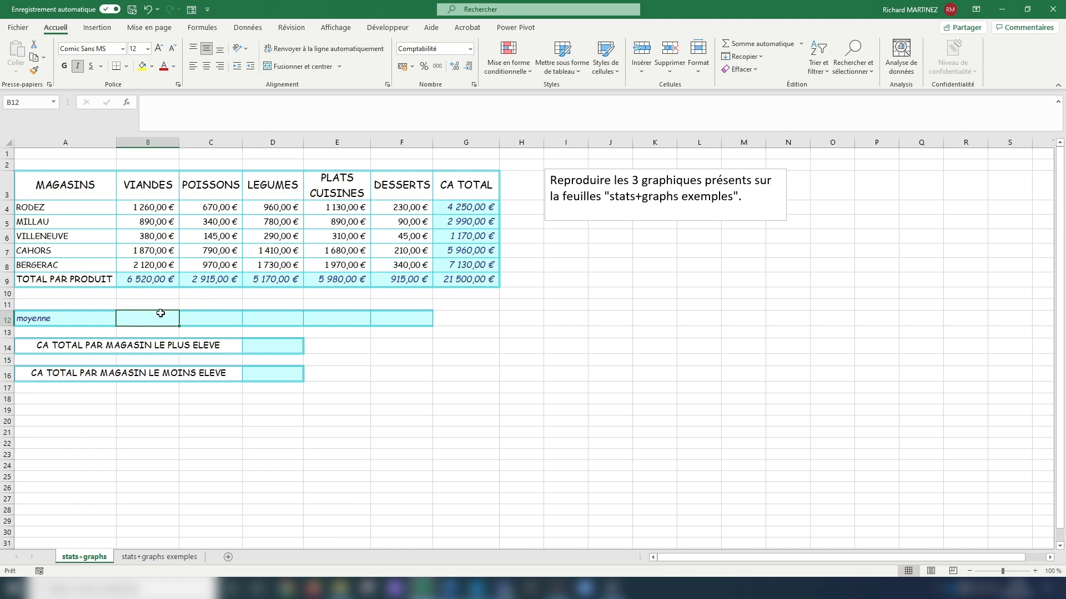
{"action": "left_click", "coordinate": [801, 44]}
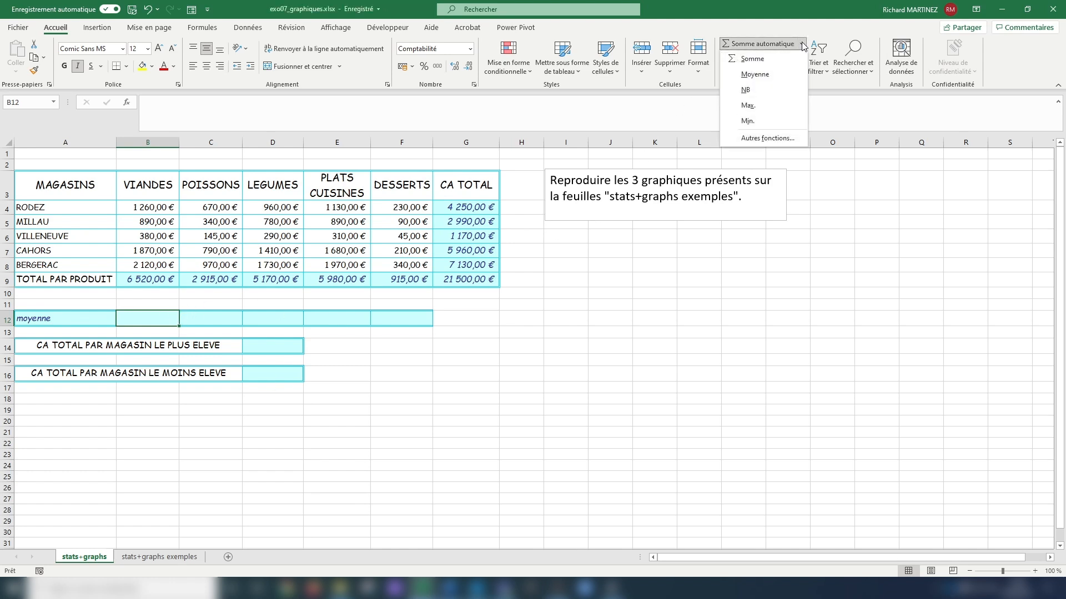
{"action": "left_click", "coordinate": [756, 74]}
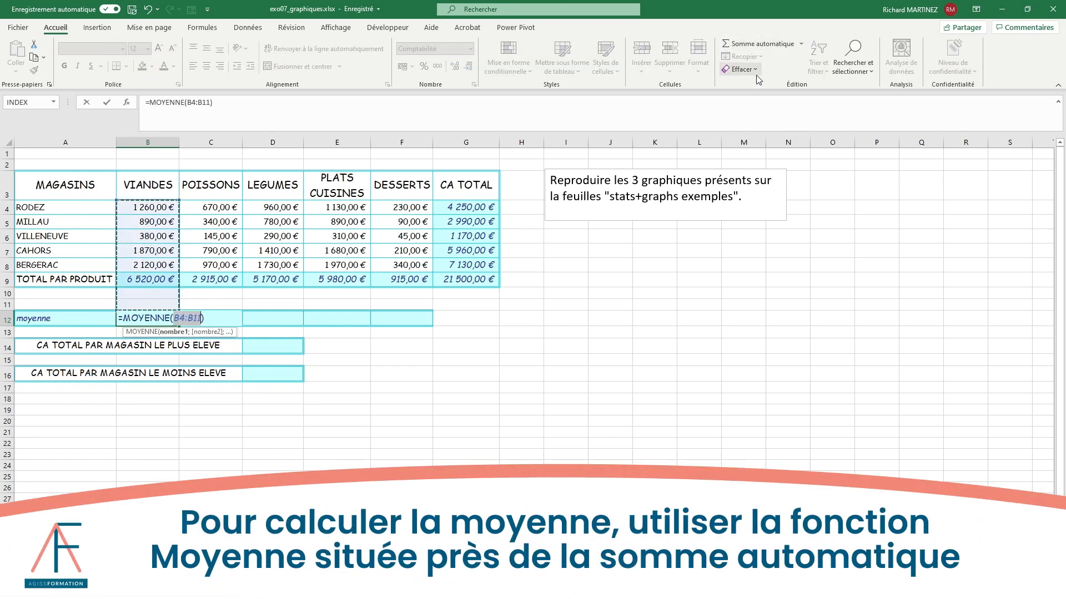
{"action": "left_click_drag", "start_coordinate": [156, 208], "coordinate": [156, 261]}
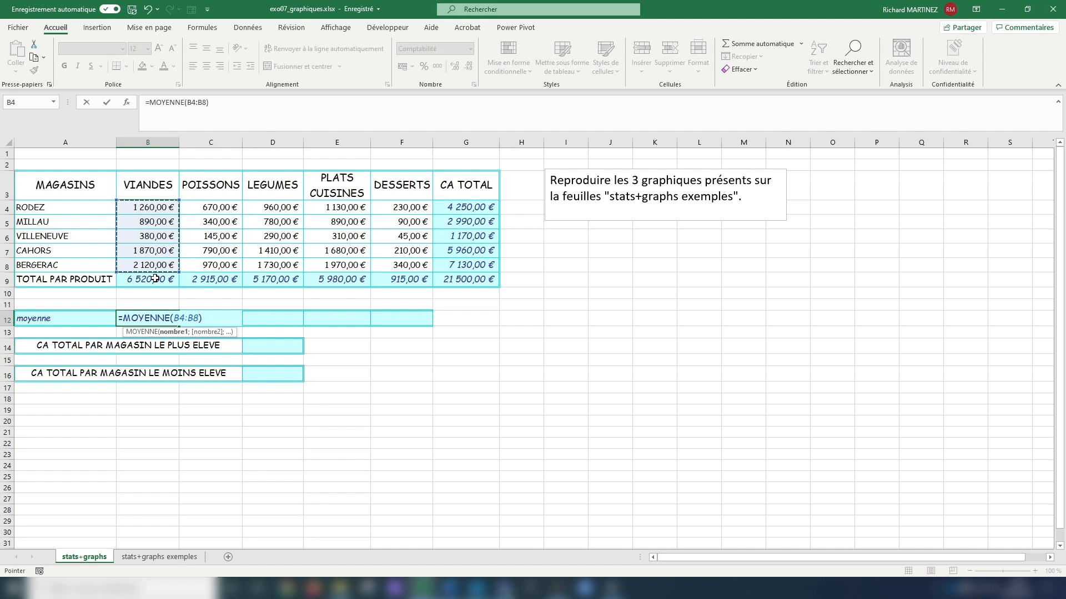
{"action": "key", "text": "Return"}
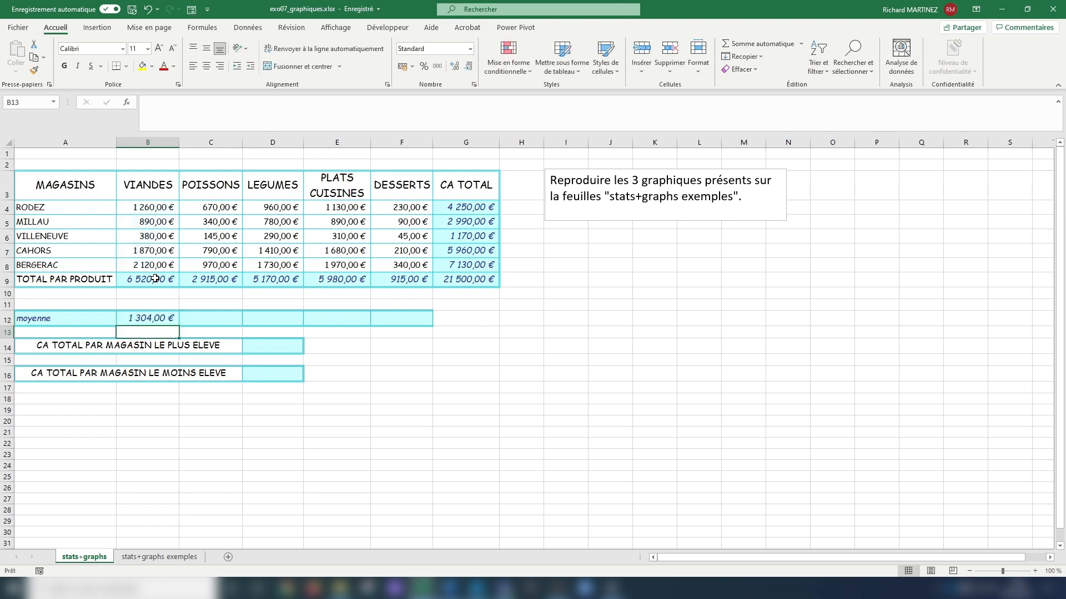
{"action": "left_click", "coordinate": [141, 320]}
{"action": "left_click_drag", "start_coordinate": [175, 322], "coordinate": [407, 324]}
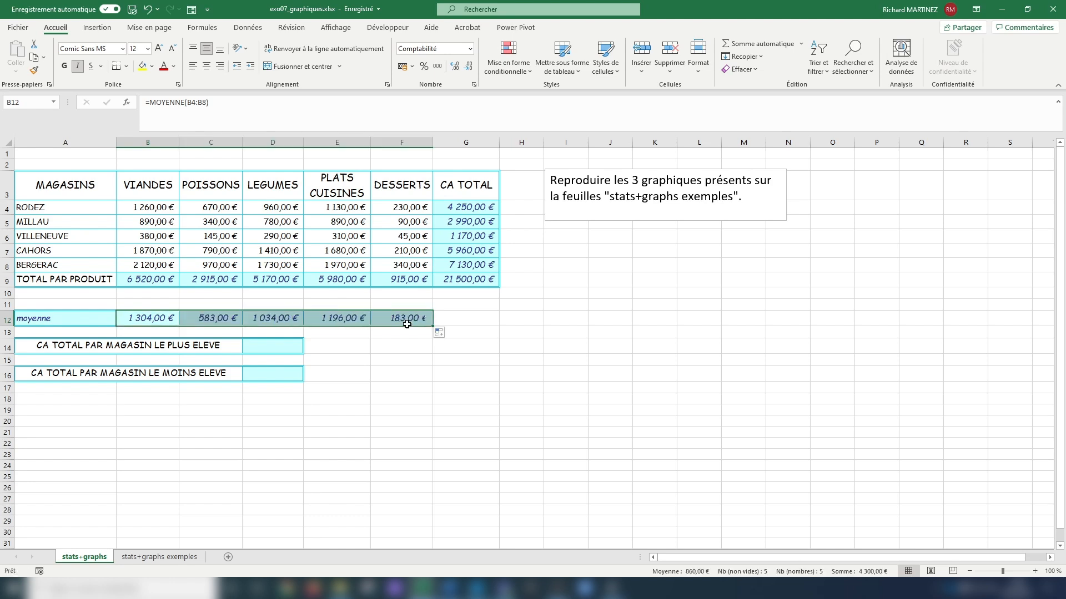
Step: Calculate the highest store total in D14 by applying the Max function to G4:G8
{"action": "left_click", "coordinate": [289, 347]}
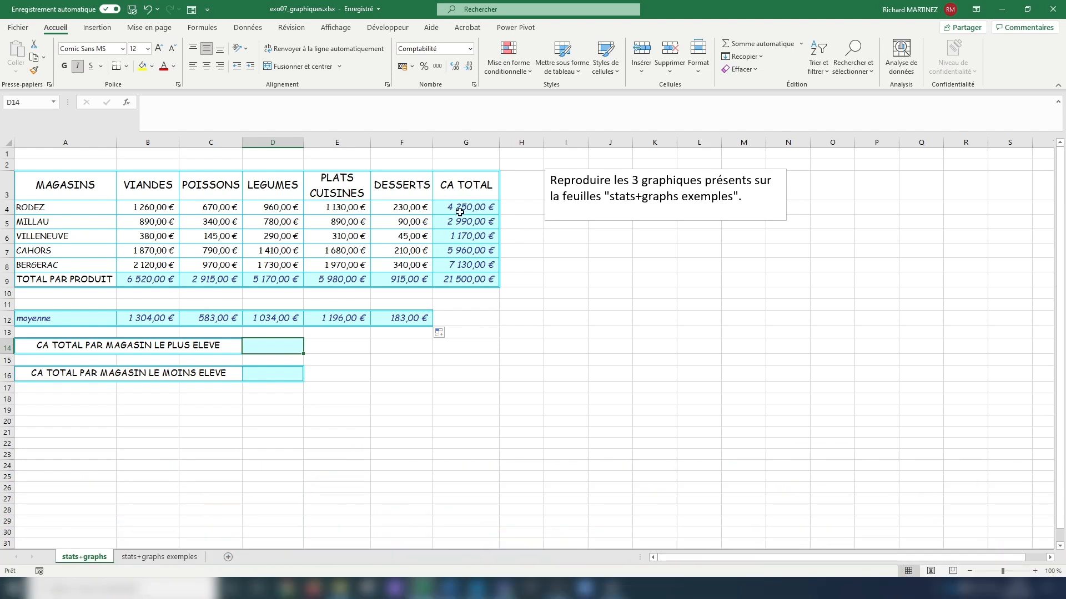
{"action": "left_click", "coordinate": [801, 43]}
{"action": "left_click", "coordinate": [769, 107]}
{"action": "left_click", "coordinate": [471, 210]}
{"action": "left_click_drag", "start_coordinate": [472, 210], "coordinate": [478, 261]}
{"action": "key", "text": "Return"}
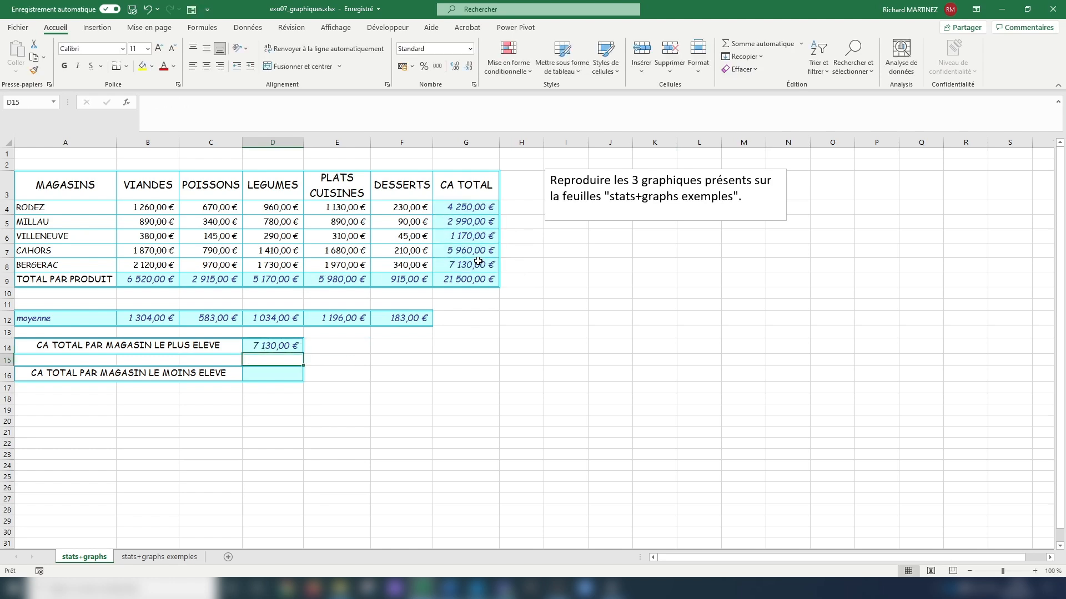
Step: Calculate the lowest store total in D16 by applying the Min function to G4:G8
{"action": "left_click", "coordinate": [289, 373]}
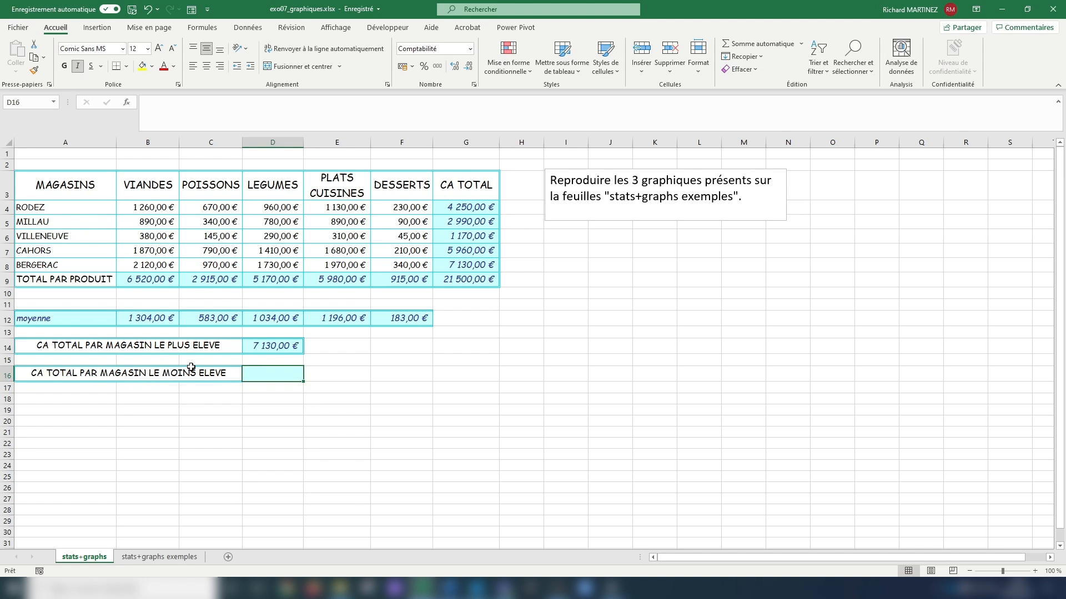
{"action": "left_click", "coordinate": [801, 43]}
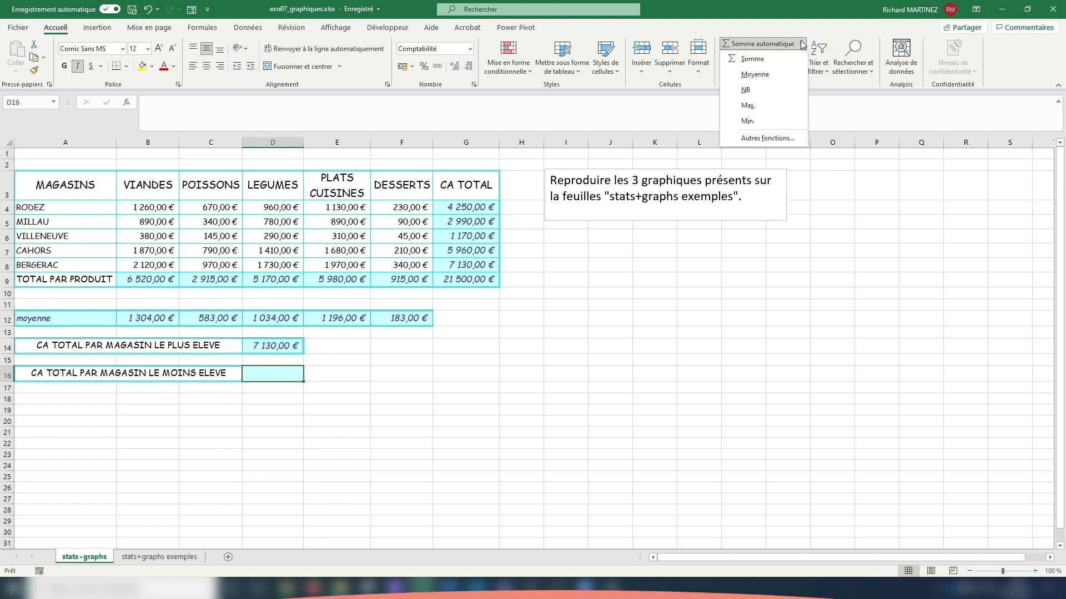
{"action": "left_click", "coordinate": [772, 121]}
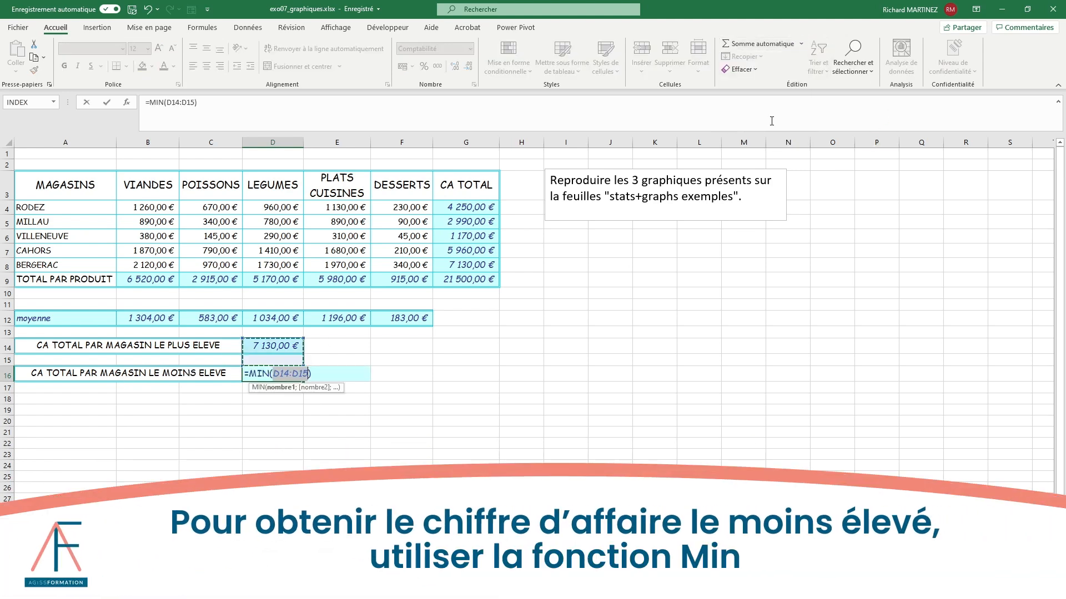
{"action": "left_click_drag", "start_coordinate": [476, 206], "coordinate": [482, 266]}
{"action": "key", "text": "Return"}
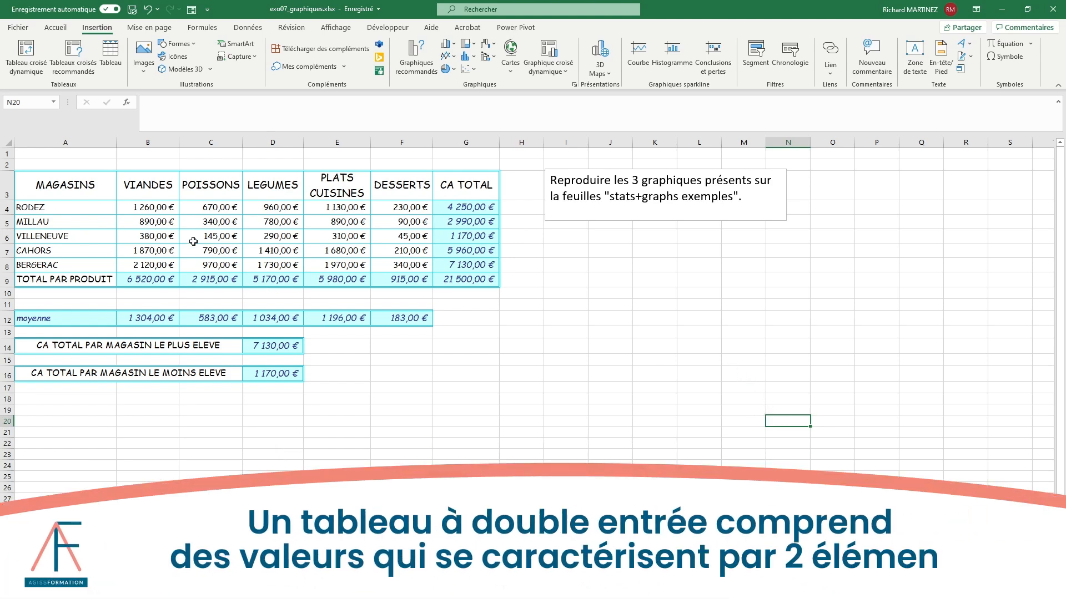
{"action": "left_click", "coordinate": [165, 210]}
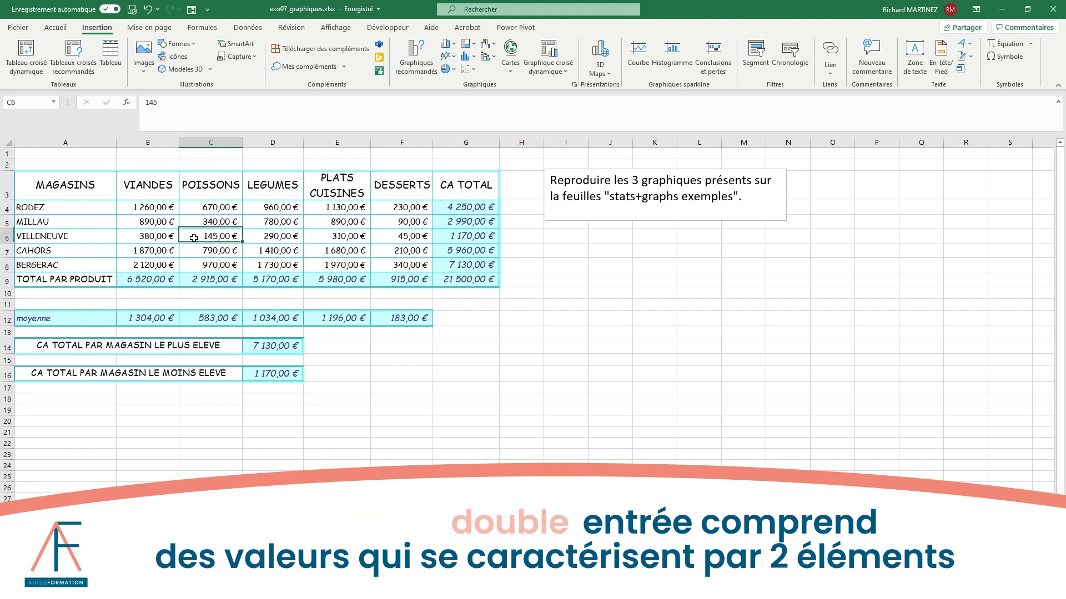
{"action": "left_click", "coordinate": [163, 235]}
{"action": "left_click_drag", "start_coordinate": [140, 184], "coordinate": [417, 180]}
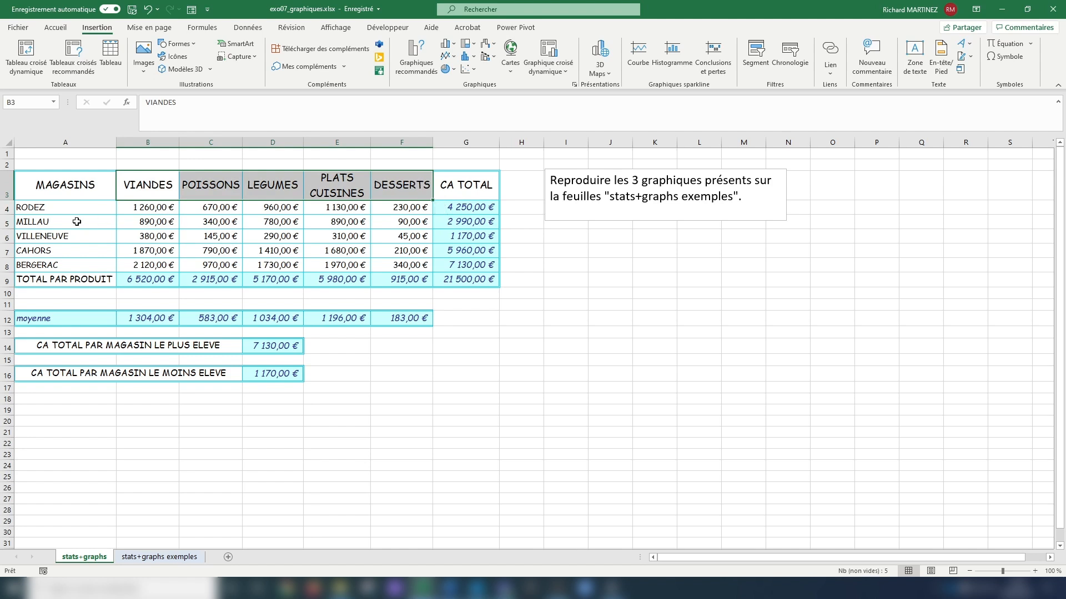
{"action": "left_click_drag", "start_coordinate": [64, 207], "coordinate": [65, 264]}
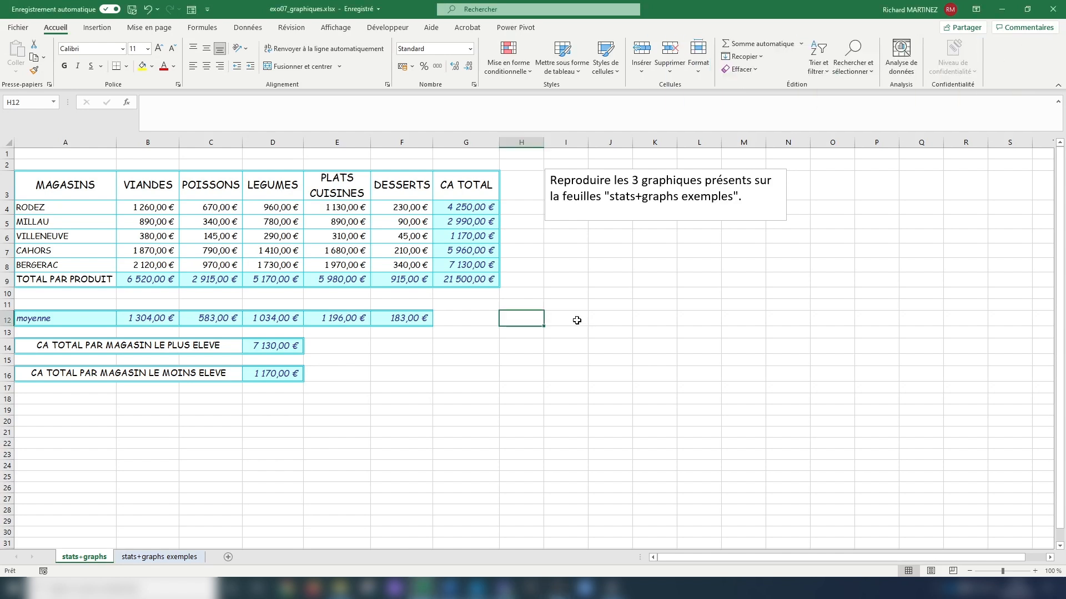
Step: Examine the model charts on the "stats+graphs exemples" sheet, then return to the working sheet
{"action": "left_click", "coordinate": [154, 557]}
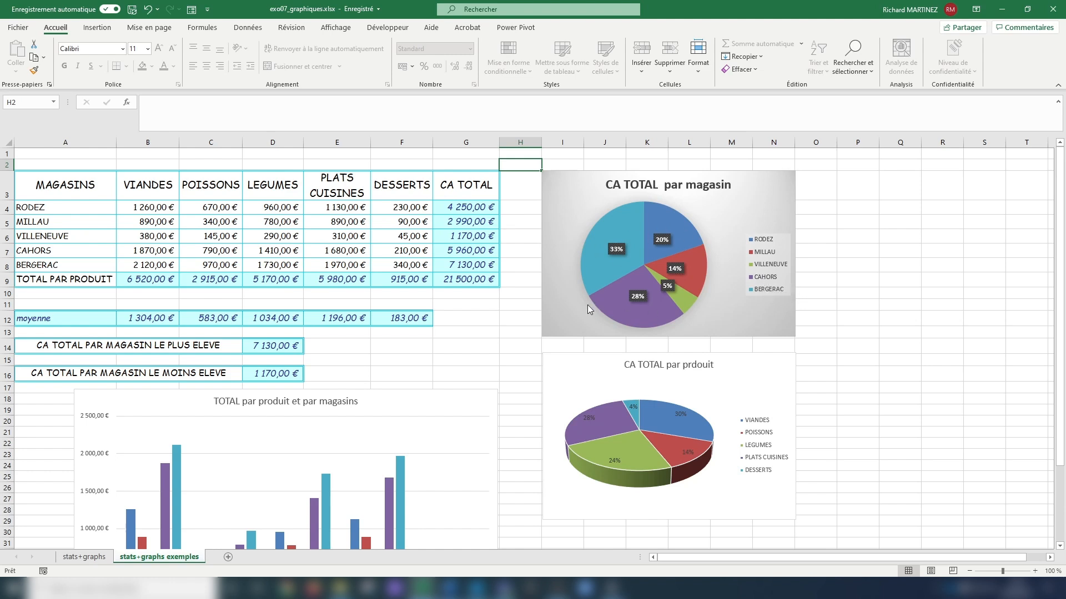
{"action": "mouse_move", "coordinate": [603, 294]}
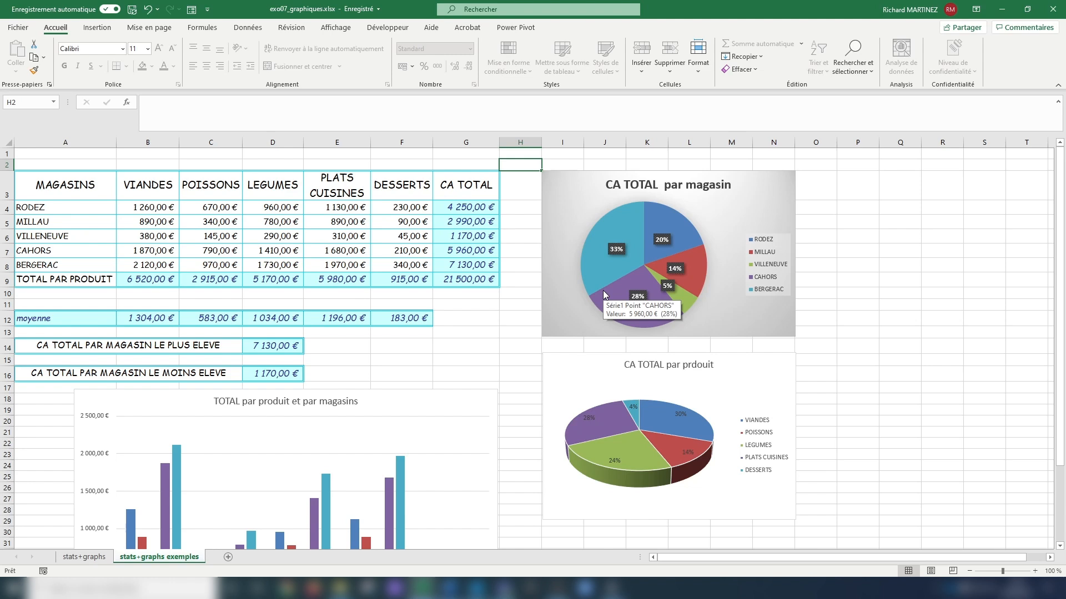
{"action": "key", "text": "ctrl+Page_Up"}
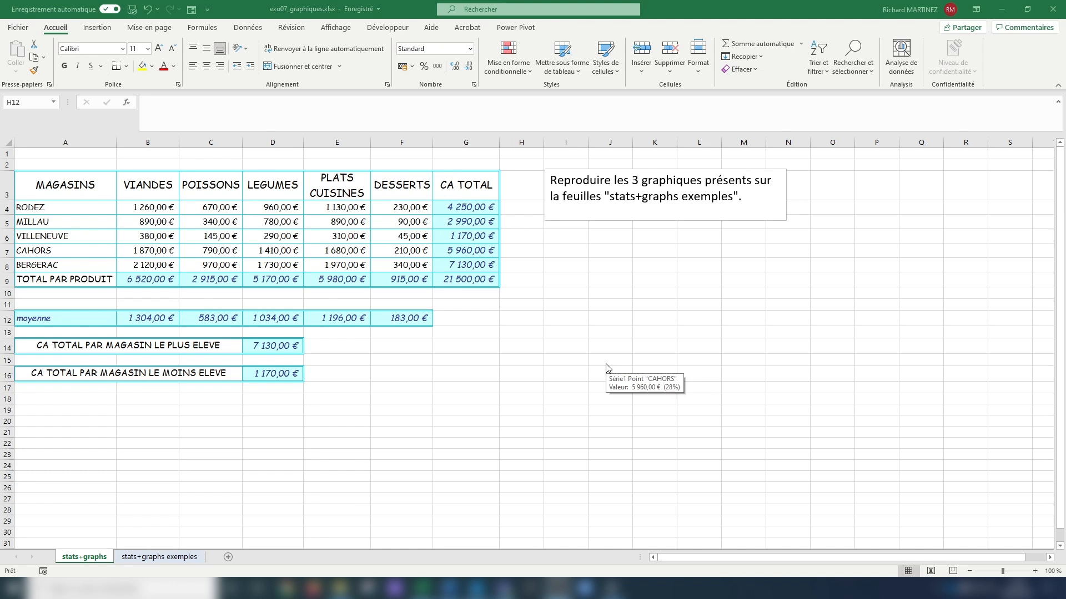
Step: Insert a 2D pie chart from the store names in A4:A8 and their totals in G4:G8
{"action": "left_click", "coordinate": [60, 205]}
{"action": "left_click_drag", "start_coordinate": [74, 206], "coordinate": [75, 265]}
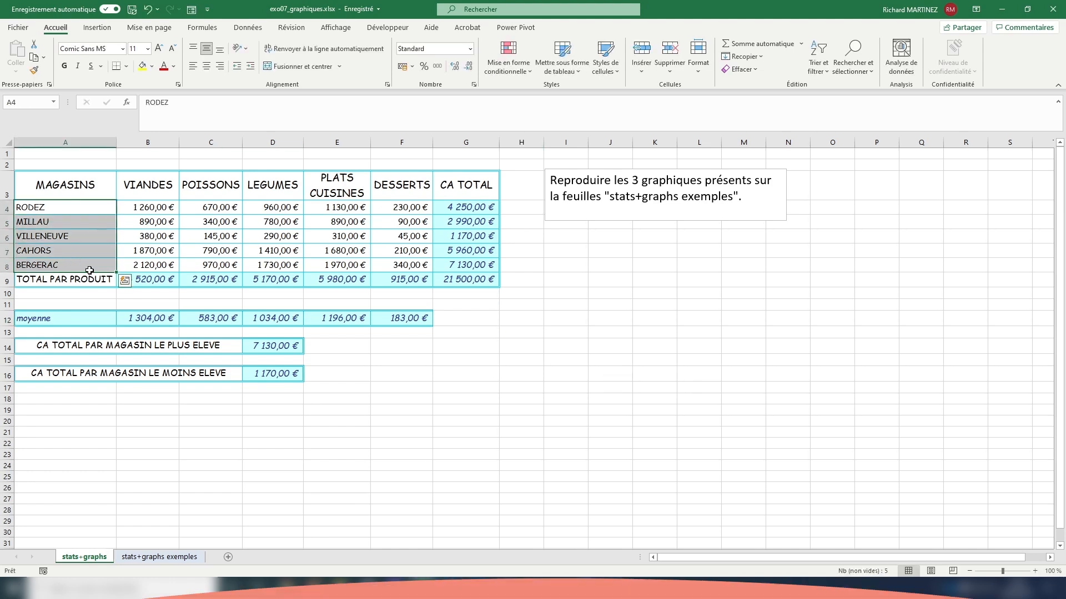
{"action": "left_click_drag", "start_coordinate": [459, 207], "coordinate": [484, 259]}
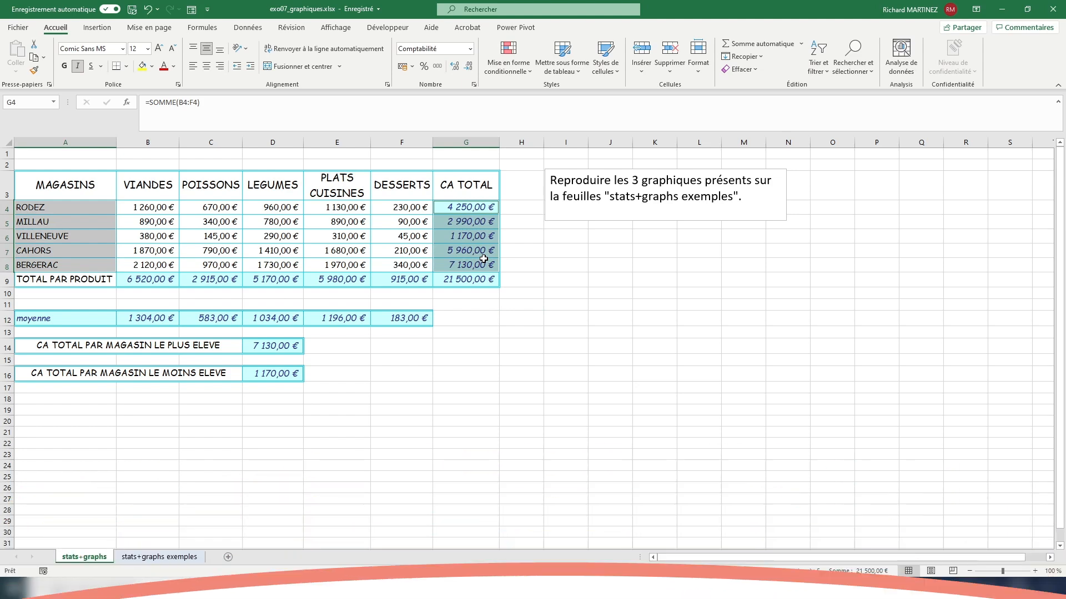
{"action": "left_click", "coordinate": [98, 28]}
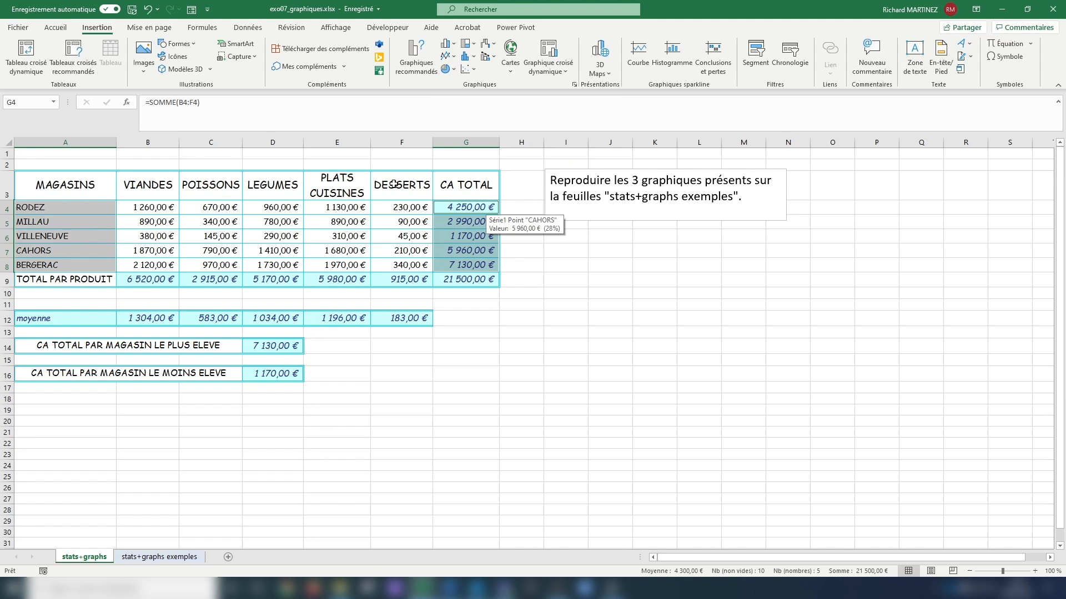
{"action": "left_click", "coordinate": [454, 71]}
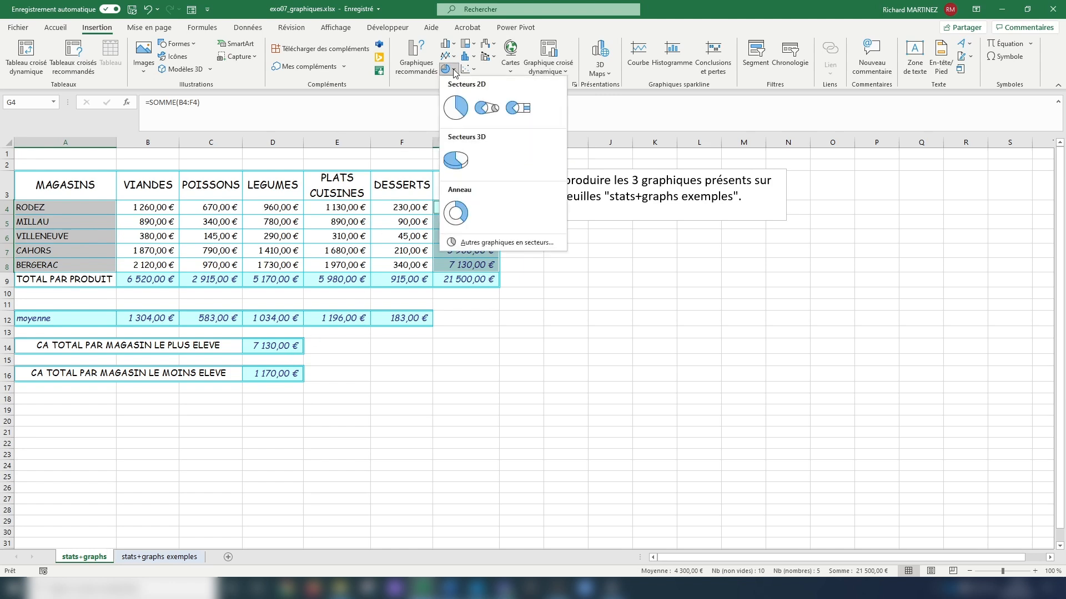
{"action": "left_click", "coordinate": [456, 109]}
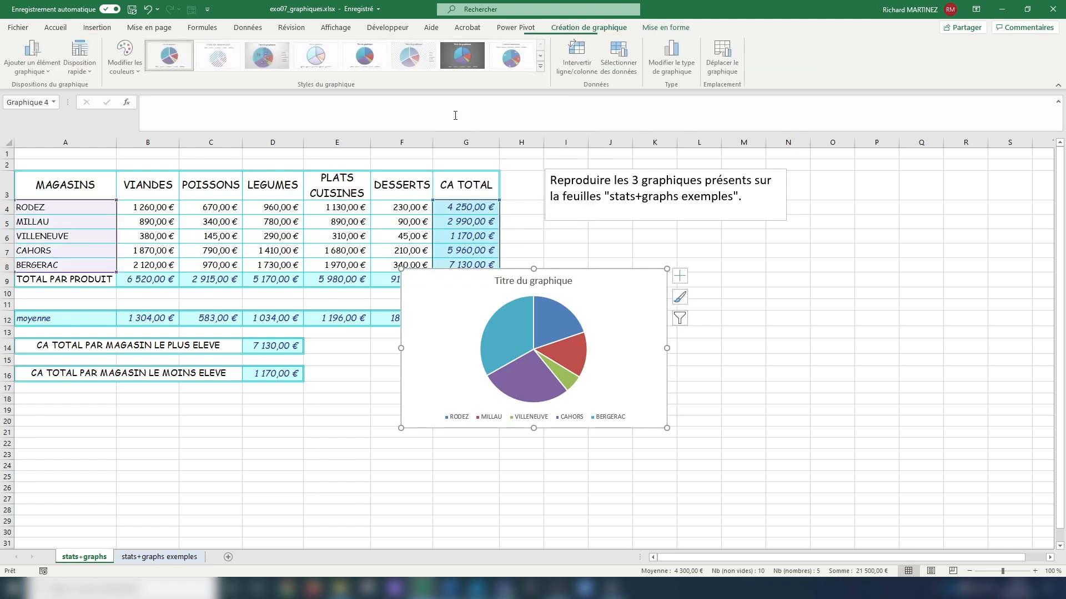
Step: Place the pie chart below the instruction text box and apply the third chart style, with a grey gradient background and percentage labels
{"action": "left_click_drag", "start_coordinate": [577, 271], "coordinate": [695, 242]}
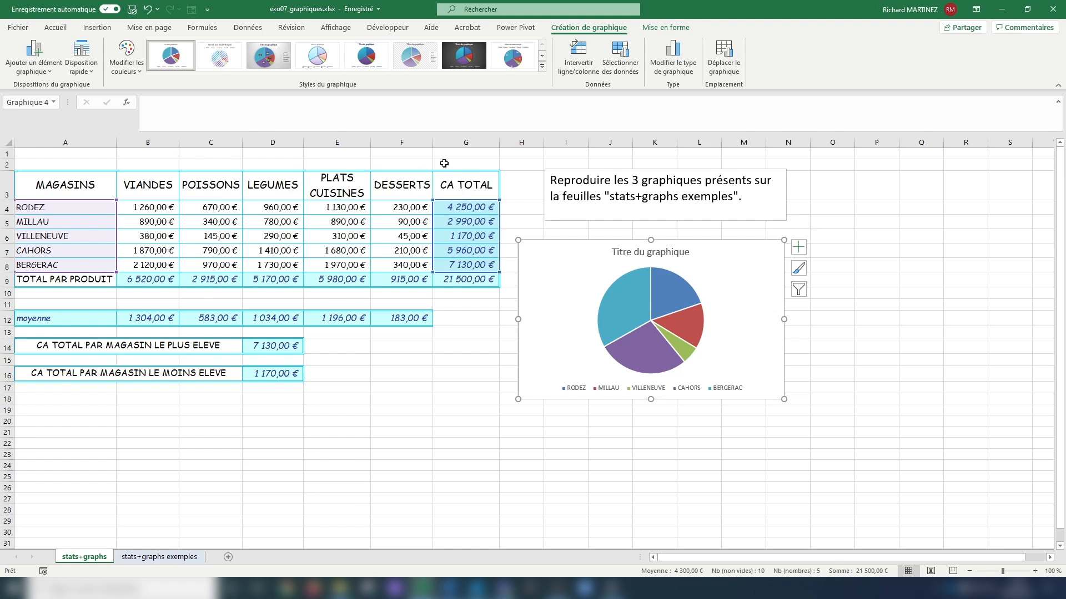
{"action": "left_click", "coordinate": [267, 58]}
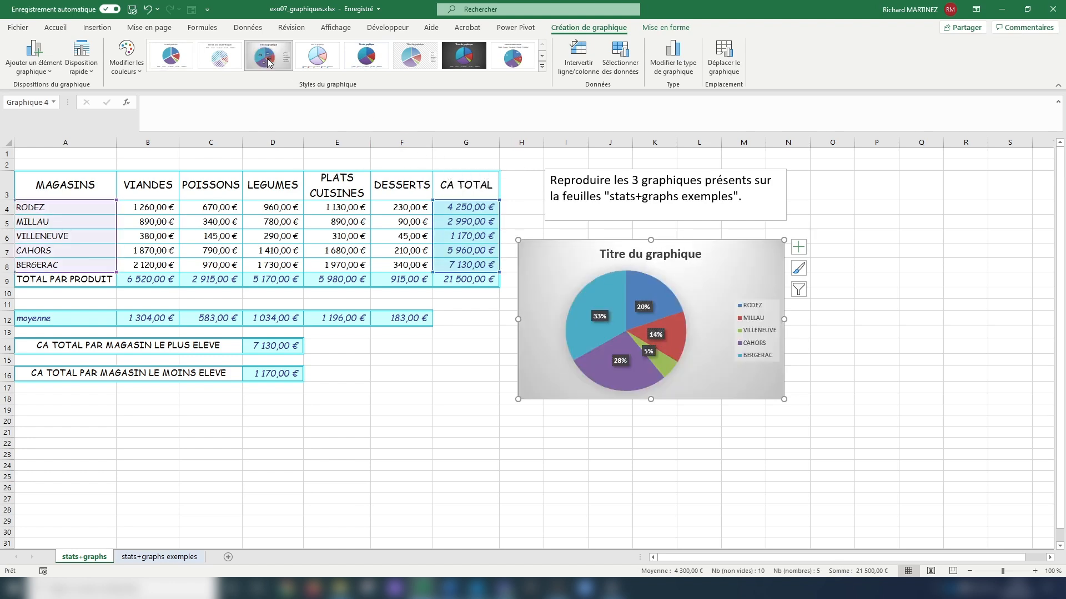
Step: Replace the store pie chart's placeholder title with "CA TOTAL par magasins"
{"action": "left_click", "coordinate": [615, 255]}
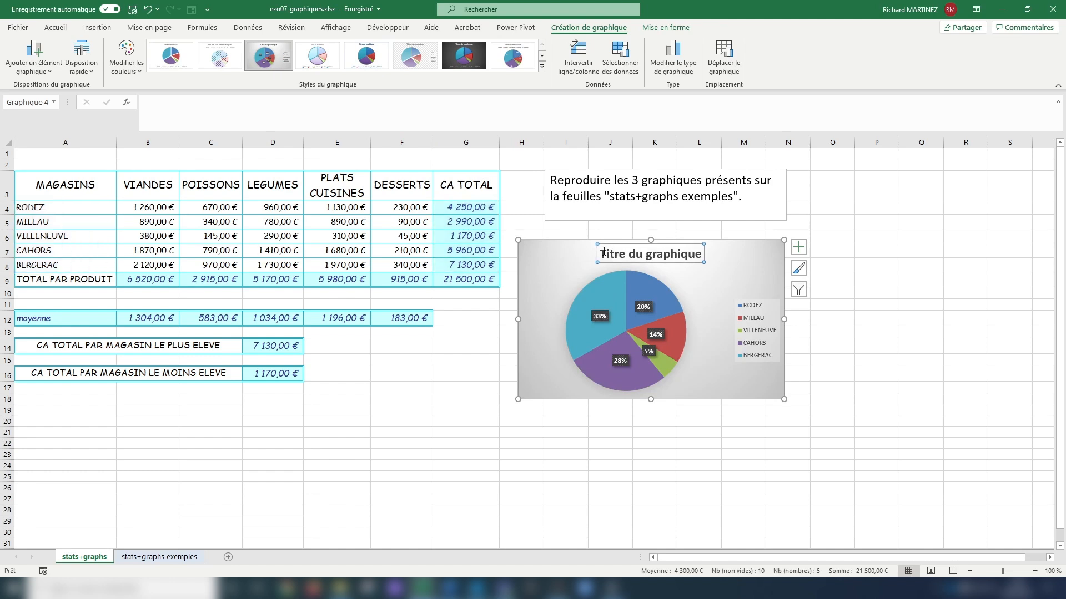
{"action": "left_click_drag", "start_coordinate": [603, 253], "coordinate": [669, 258]}
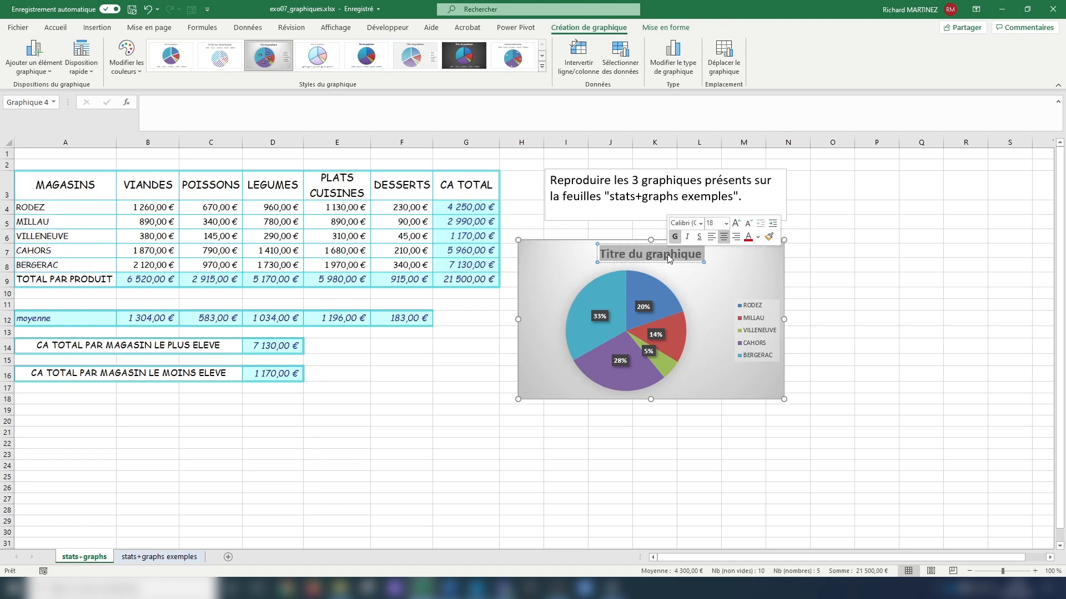
{"action": "type", "text": "Ca"}
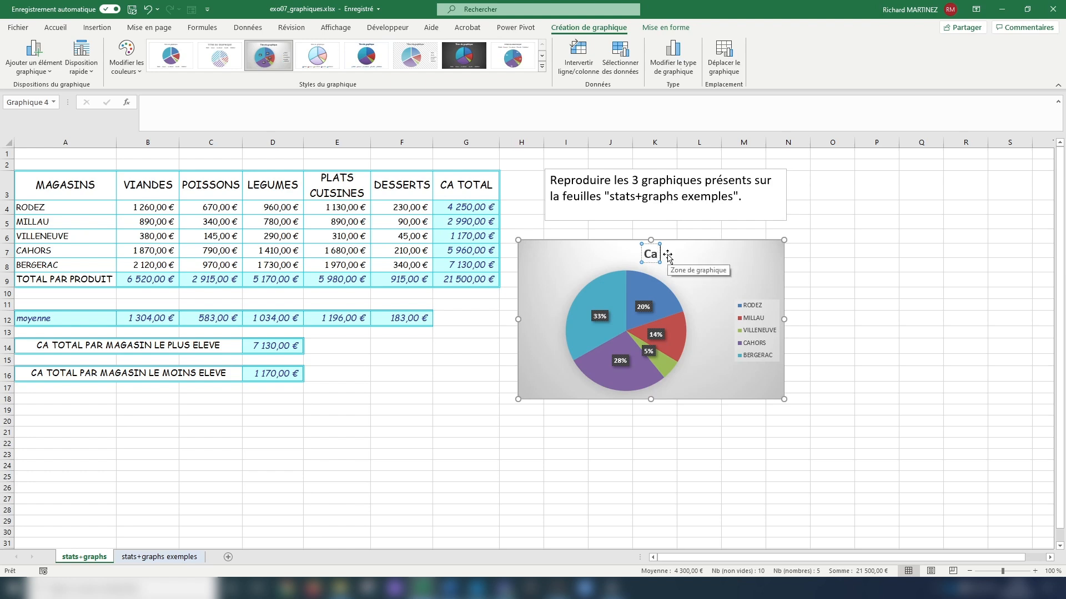
{"action": "key", "text": "BackSpace"}
{"action": "type", "text": "A T"}
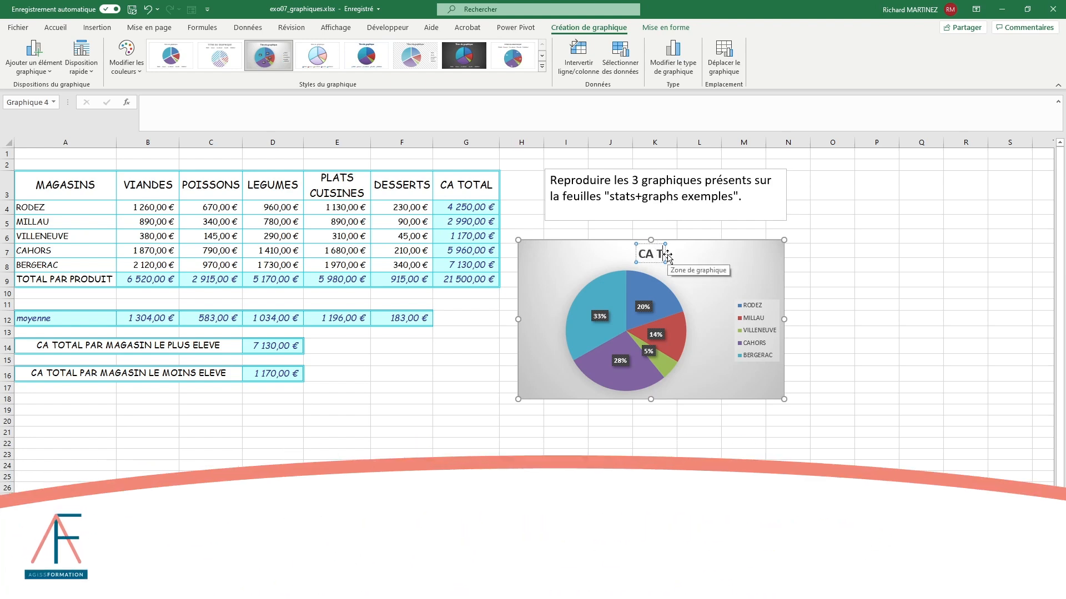
{"action": "type", "text": "OTAL par"}
{"action": "type", "text": " mgasins"}
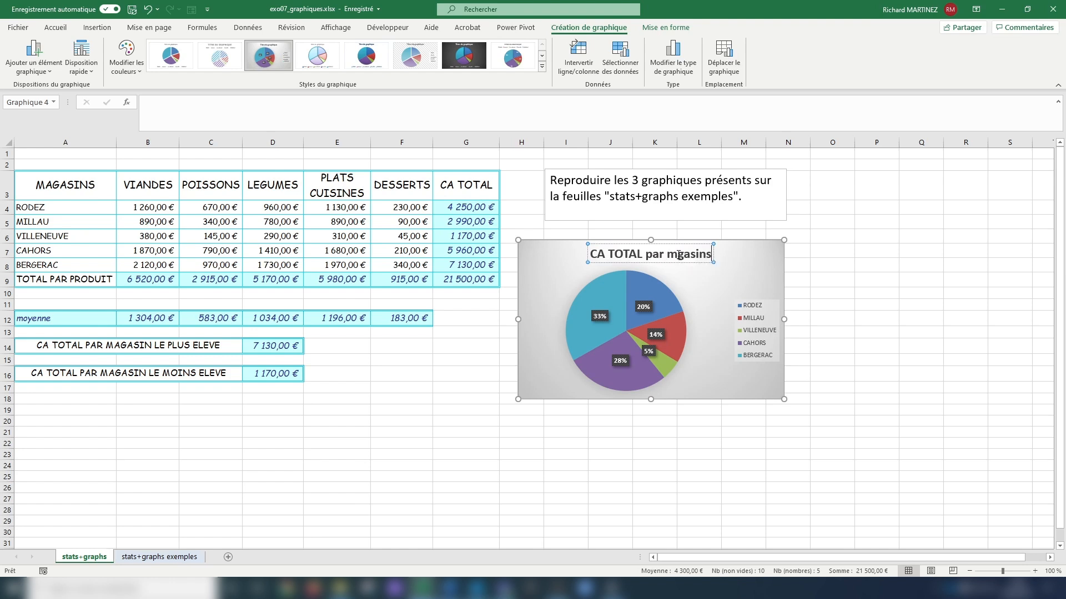
{"action": "left_click", "coordinate": [679, 255]}
{"action": "type", "text": "a"}
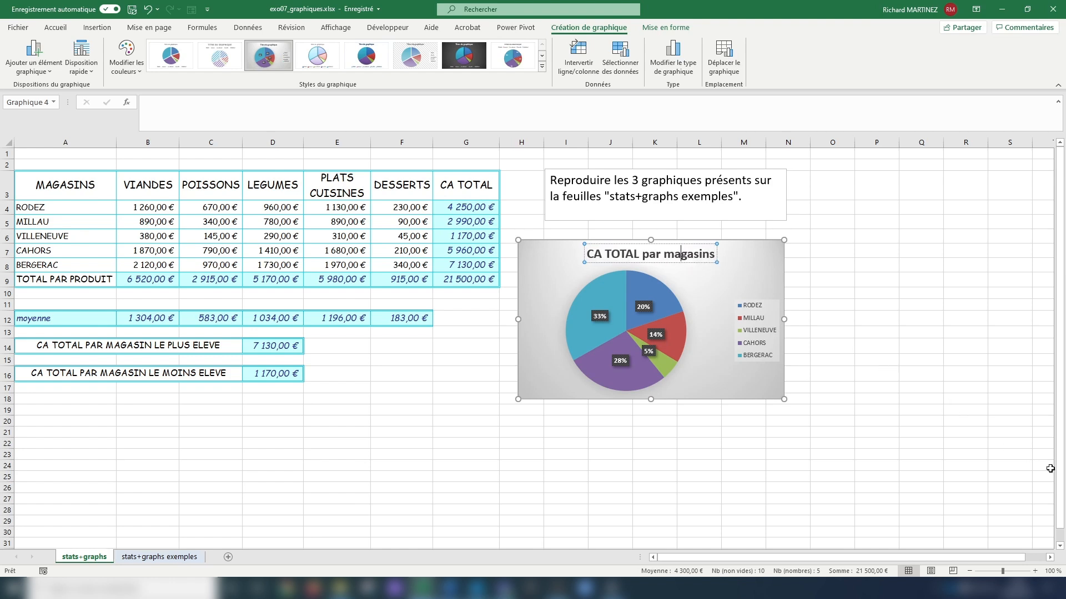
Step: Following the product model chart, insert a 3D pie chart from the product names in B3:F3 and their totals in B9:F9
{"action": "key", "text": "ctrl+Page_Down"}
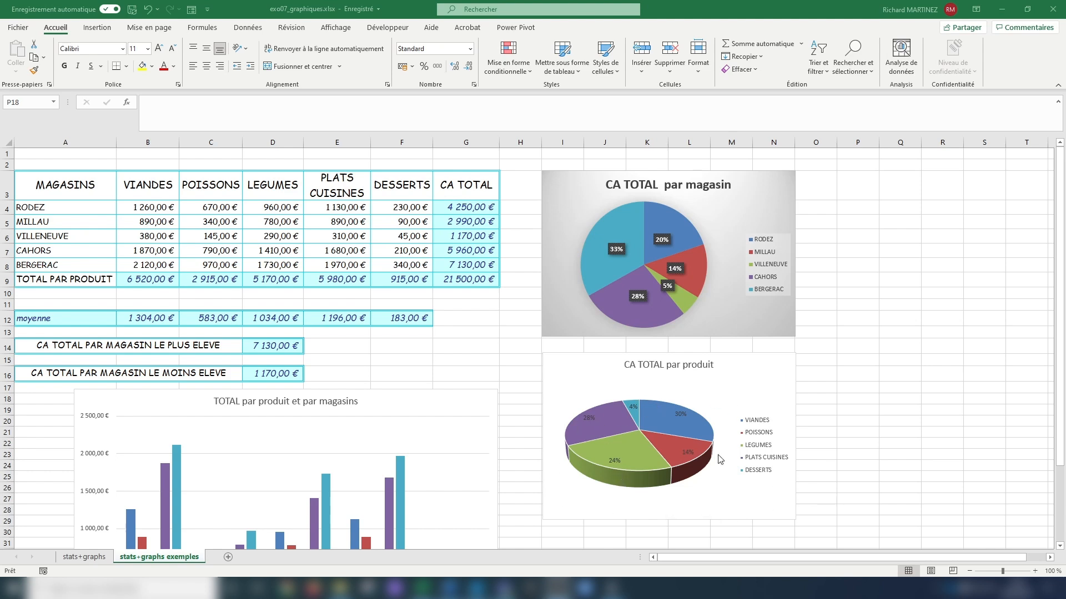
{"action": "mouse_move", "coordinate": [681, 477]}
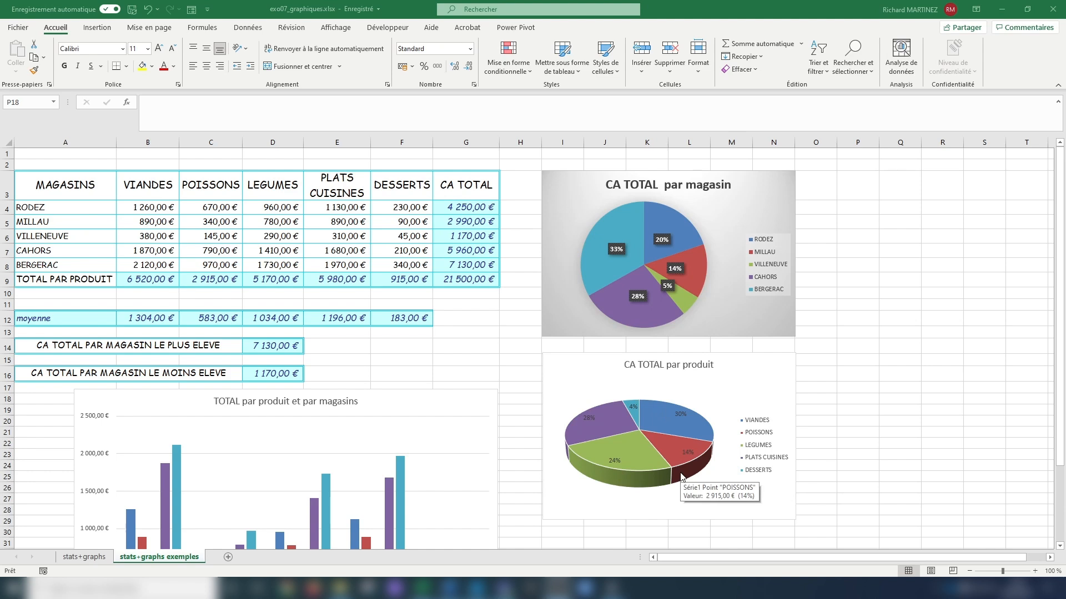
{"action": "left_click", "coordinate": [80, 560]}
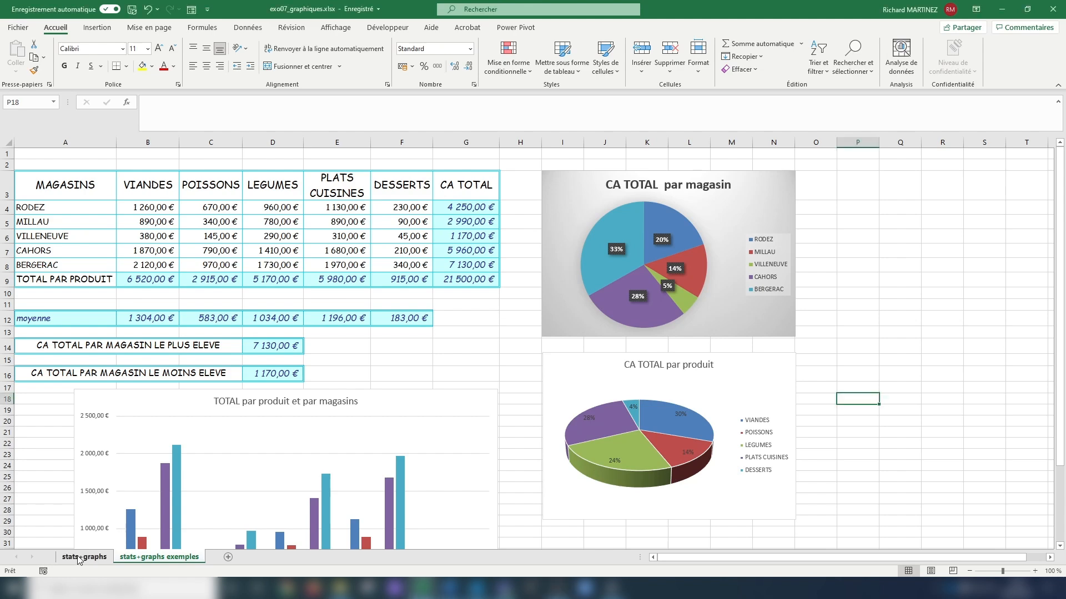
{"action": "left_click", "coordinate": [79, 560]}
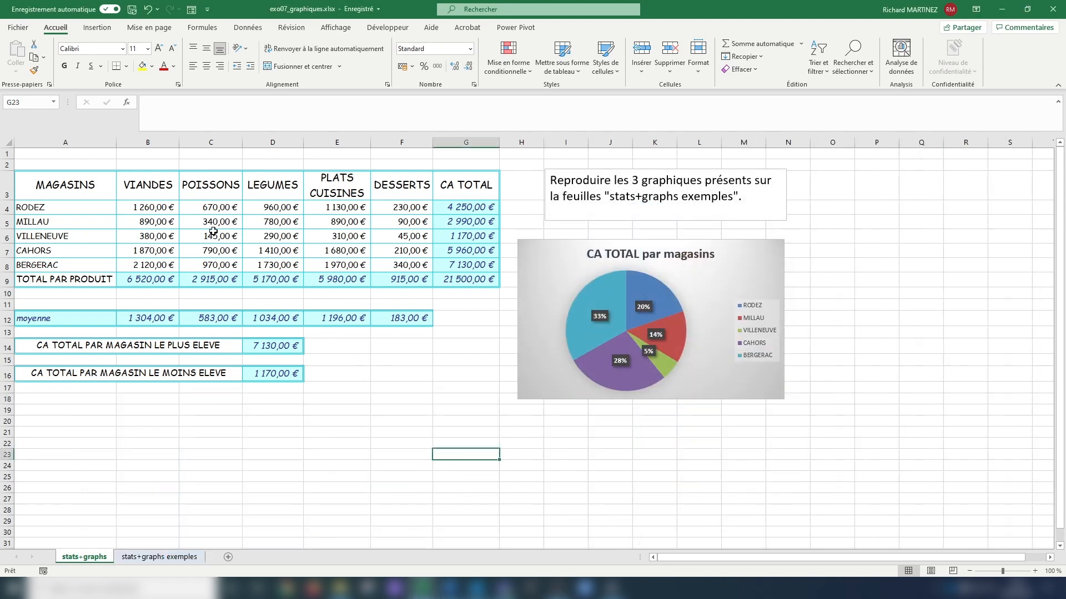
{"action": "left_click_drag", "start_coordinate": [133, 191], "coordinate": [382, 184]}
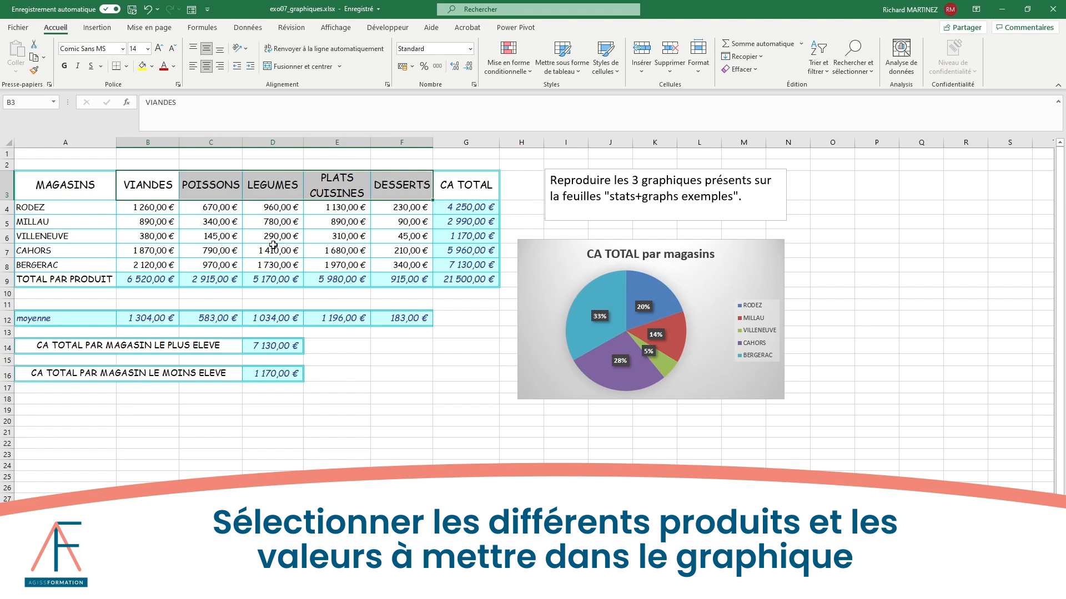
{"action": "left_click_drag", "start_coordinate": [162, 278], "coordinate": [385, 272]}
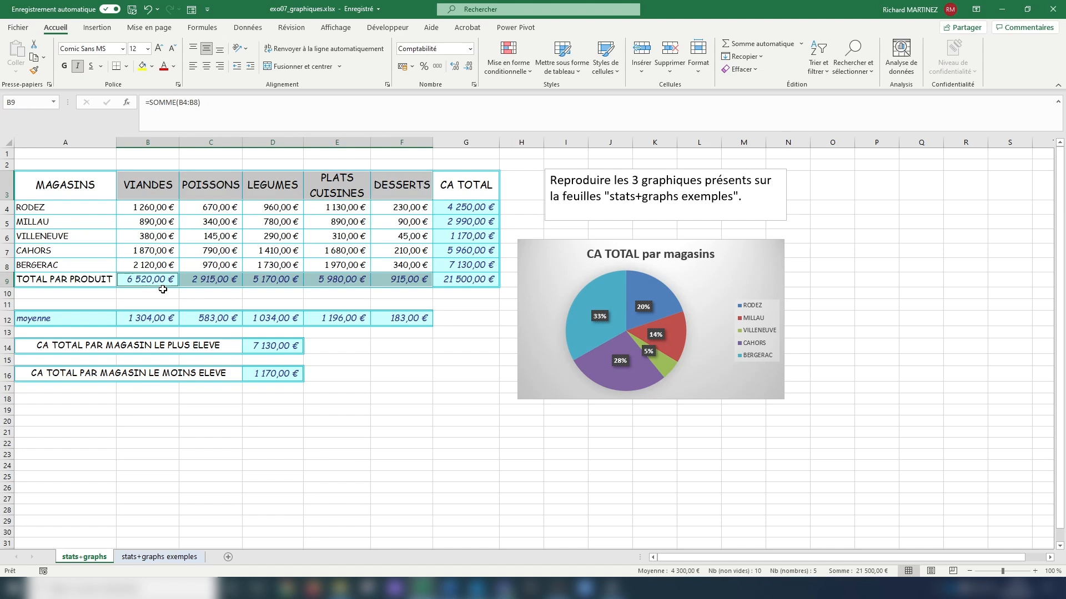
{"action": "left_click", "coordinate": [96, 28]}
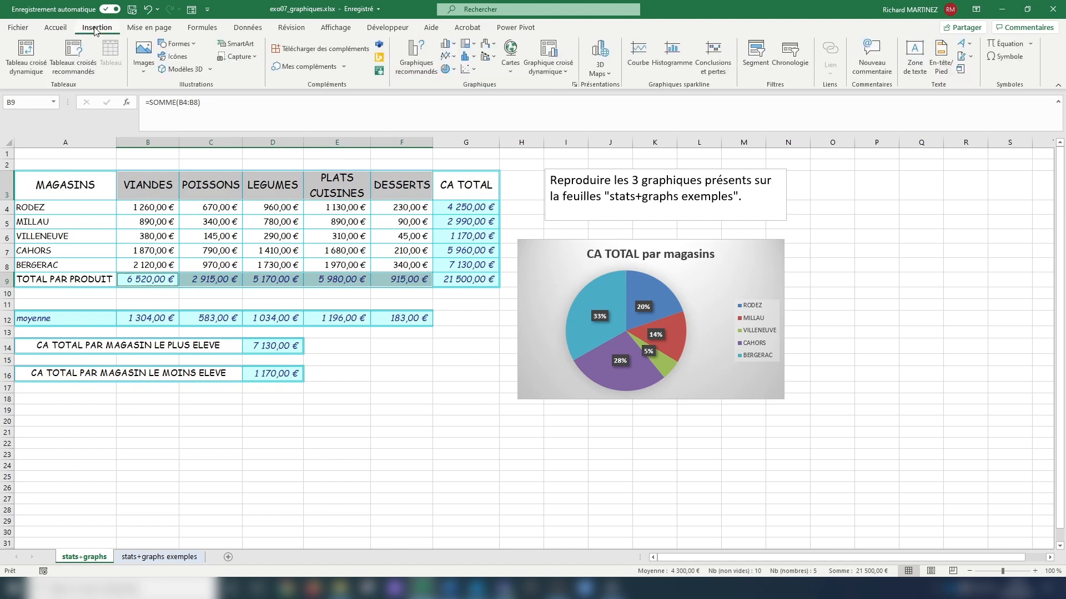
{"action": "left_click", "coordinate": [450, 69]}
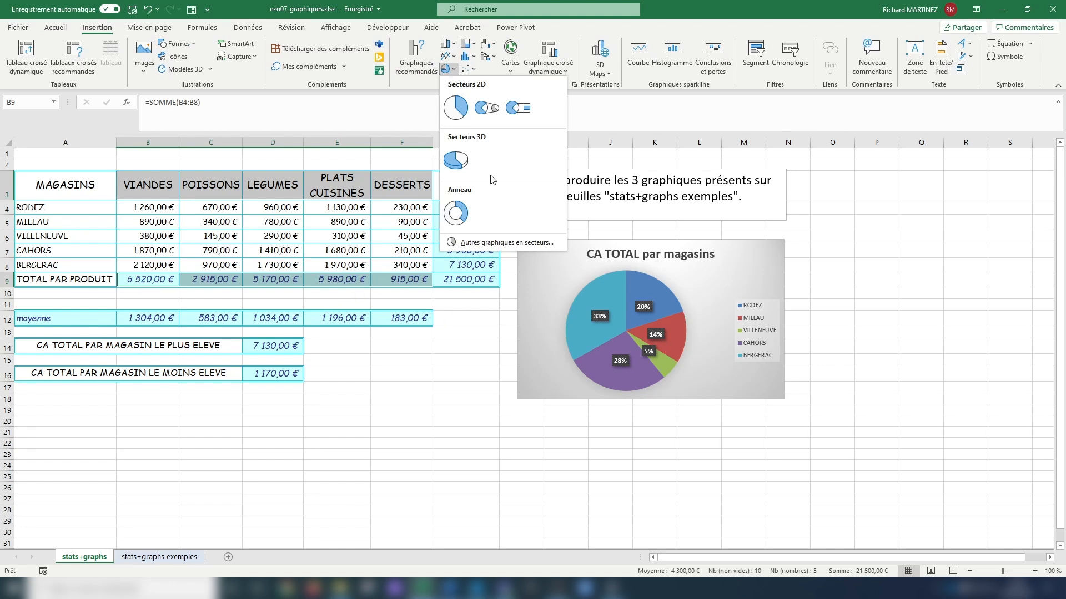
{"action": "left_click", "coordinate": [456, 161]}
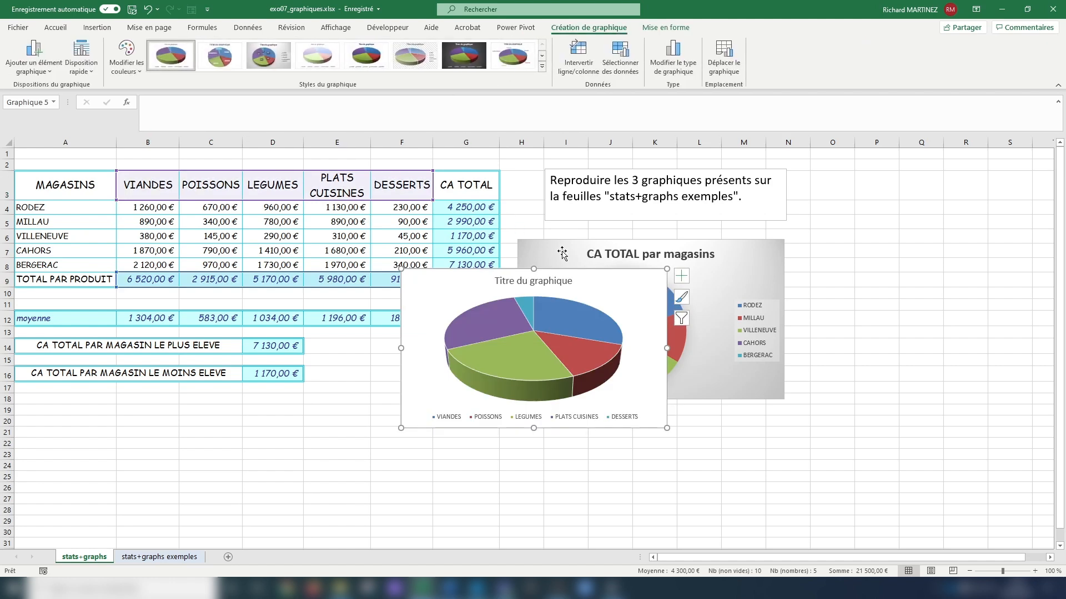
Step: Move the 3D pie chart below the lowest-total row and apply the sixth quick layout, with percentages and a legend beside the pie
{"action": "left_click_drag", "start_coordinate": [582, 269], "coordinate": [407, 320]}
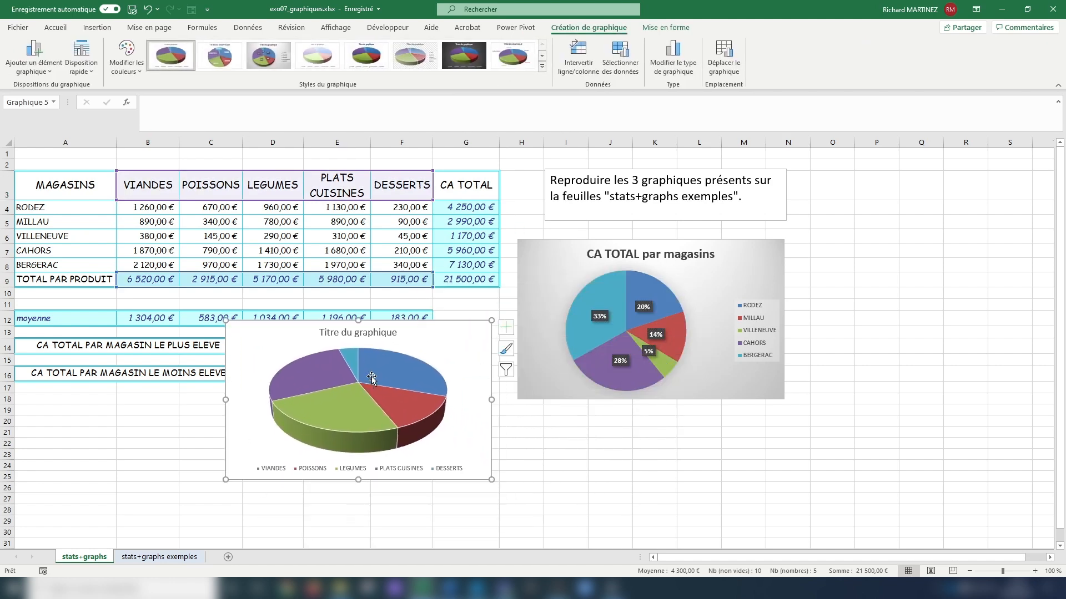
{"action": "left_click", "coordinate": [85, 68]}
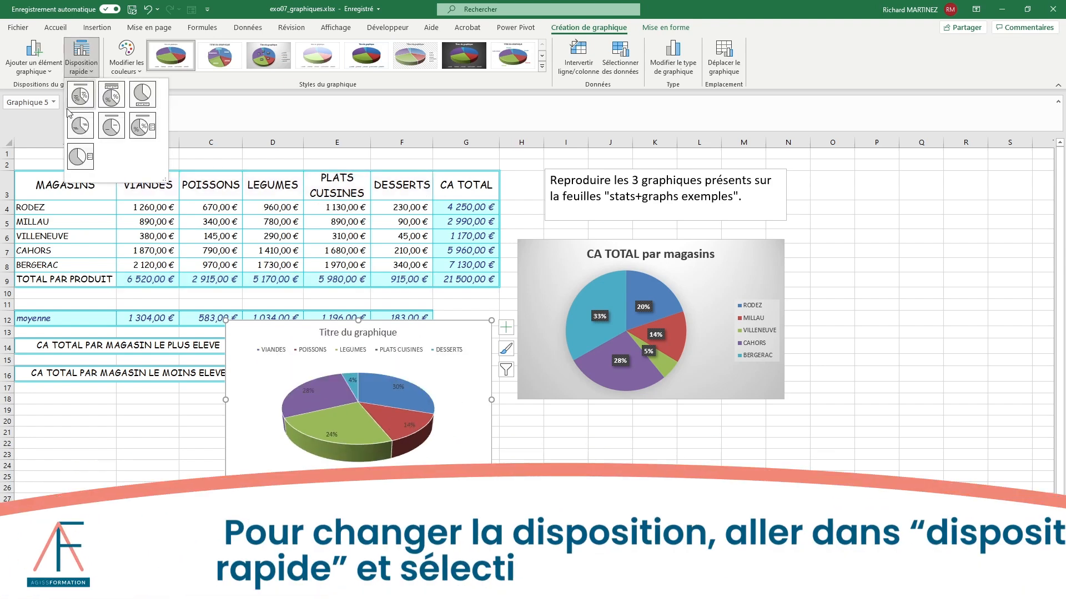
{"action": "left_click", "coordinate": [144, 128]}
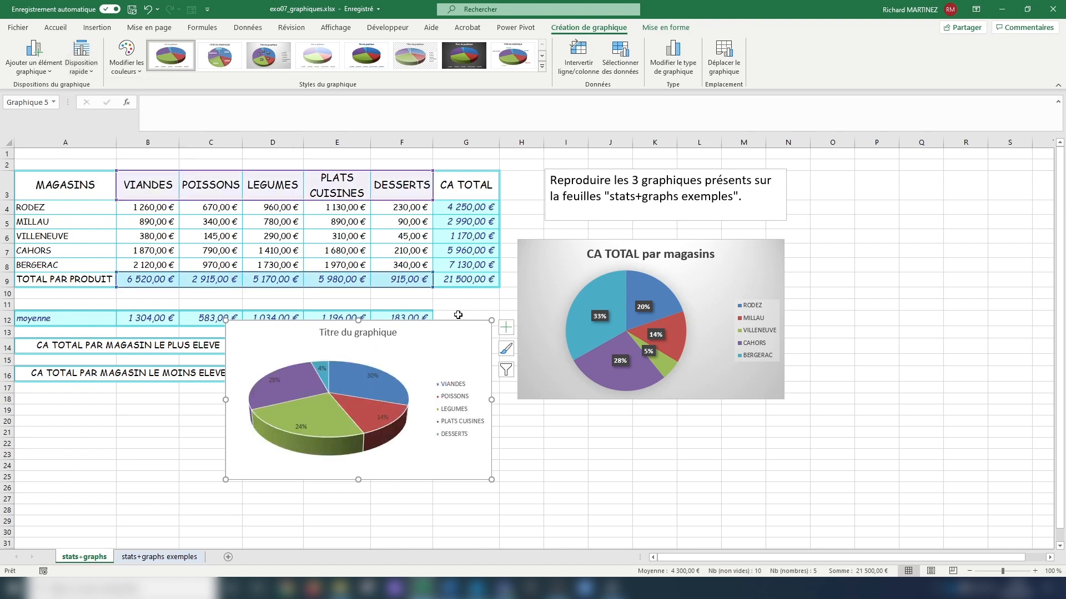
{"action": "left_click_drag", "start_coordinate": [456, 323], "coordinate": [439, 393]}
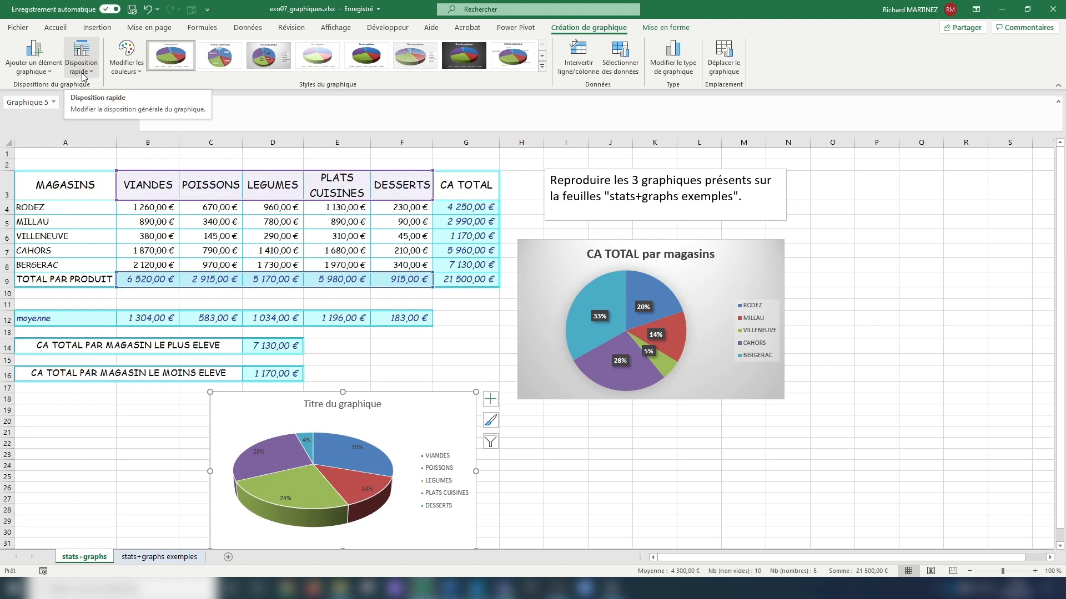
Step: Examine the "TOTAL par produit et par magasins" column chart on the "stats+graphs exemples" sheet, then return to the working sheet
{"action": "scroll", "coordinate": [102, 172], "scroll_direction": "down", "scroll_amount": 1}
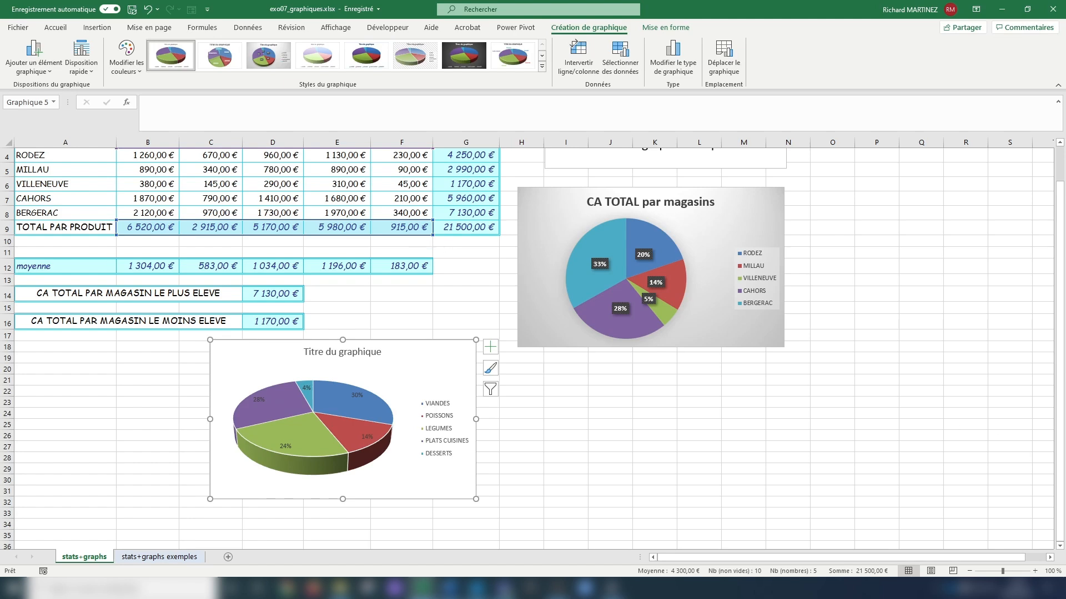
{"action": "key", "text": "ctrl+Page_Down"}
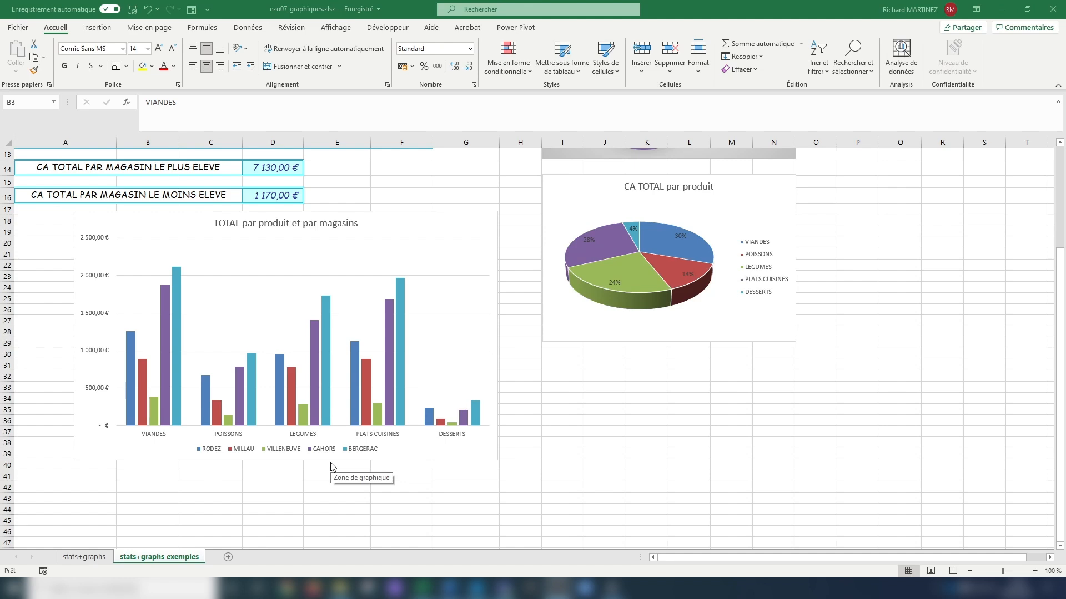
{"action": "scroll", "coordinate": [333, 467], "scroll_direction": "up", "scroll_amount": 4}
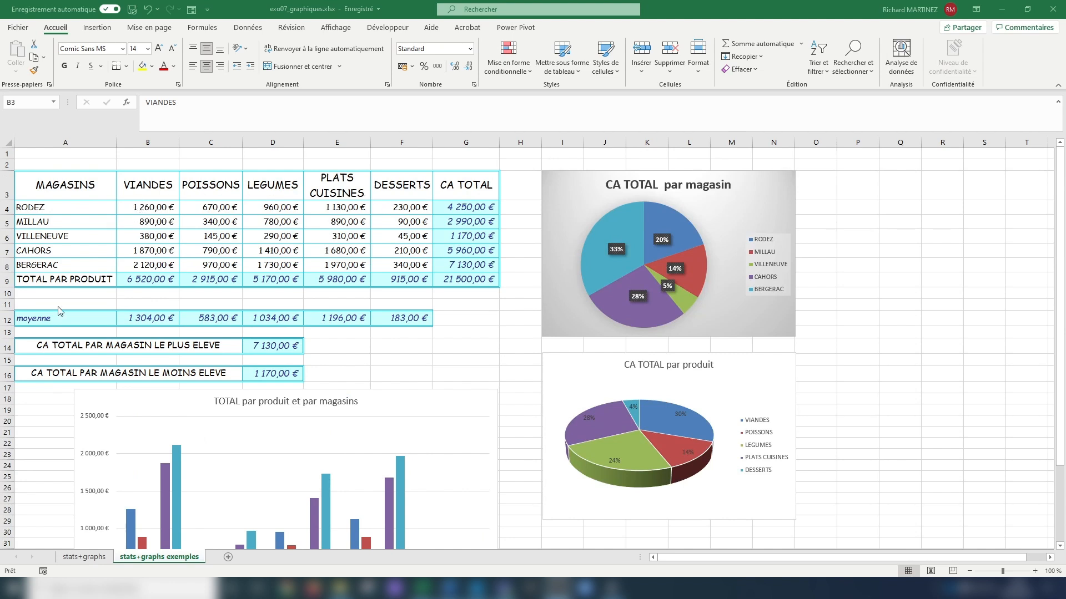
{"action": "left_click", "coordinate": [88, 561]}
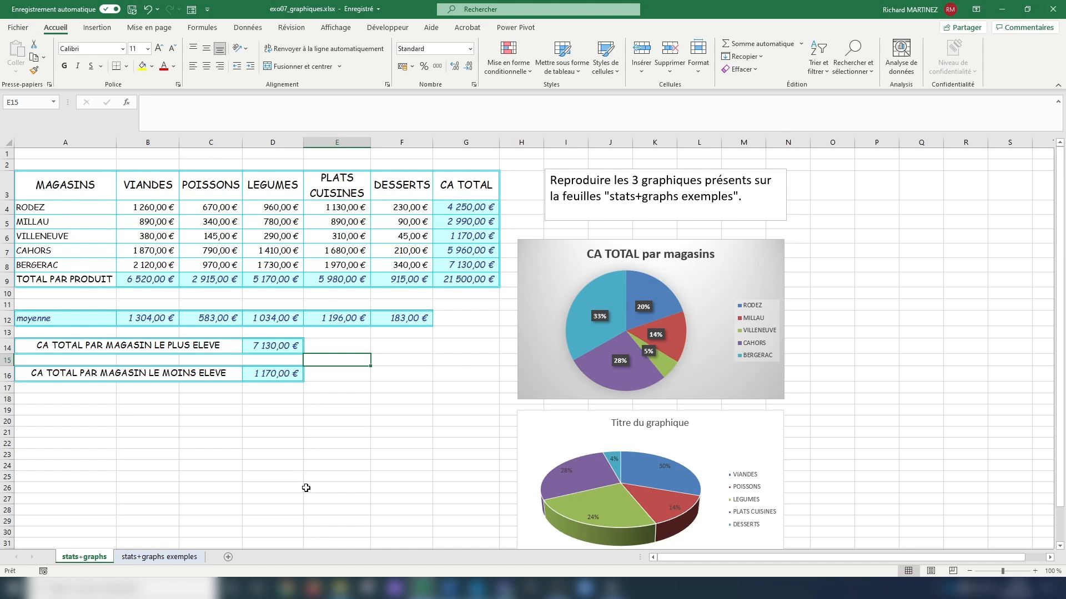
{"action": "left_click_drag", "start_coordinate": [138, 188], "coordinate": [391, 261]}
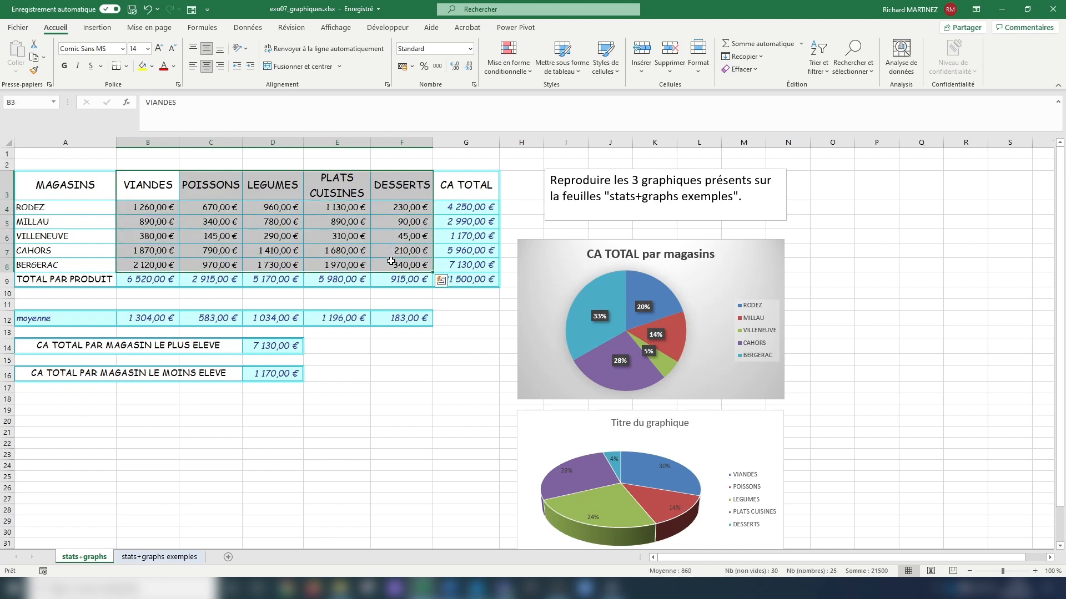
{"action": "left_click_drag", "start_coordinate": [57, 205], "coordinate": [62, 271]}
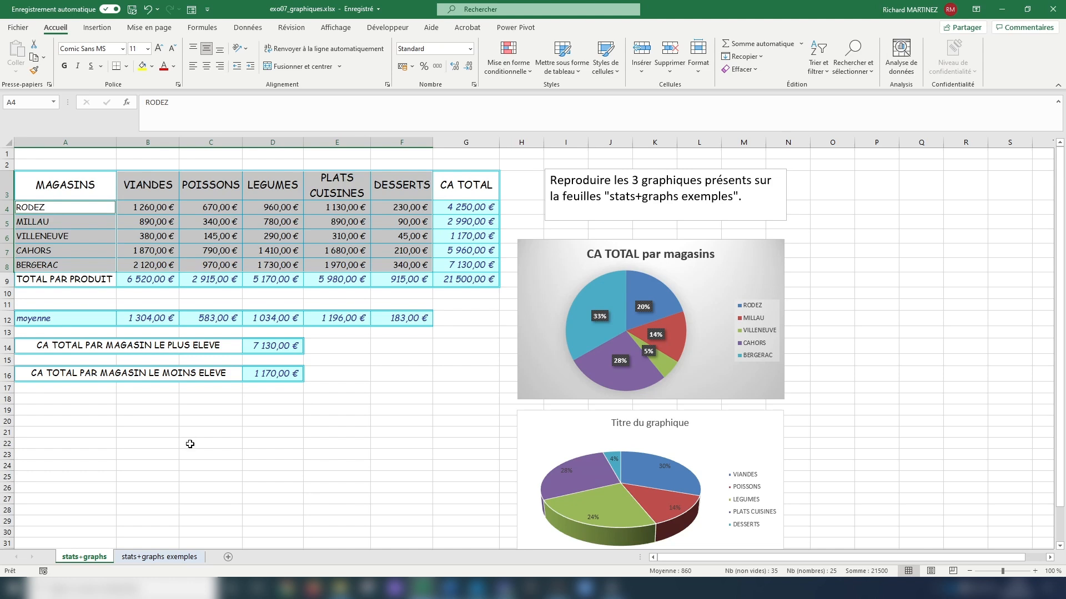
{"action": "left_click", "coordinate": [58, 185]}
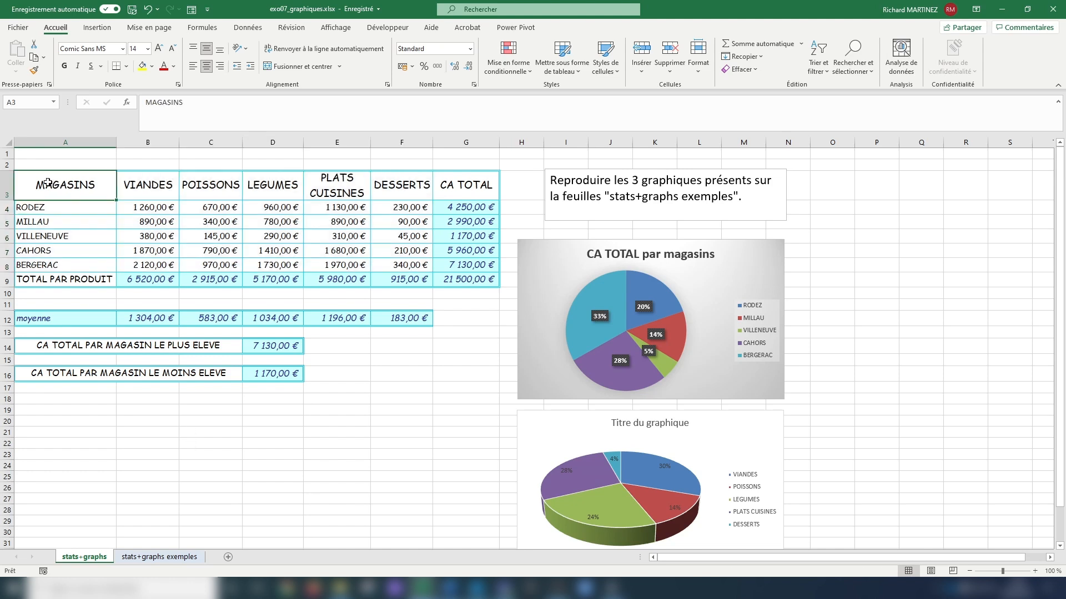
Step: Insert a 2D clustered column chart from A3:F8, covering the stores and products with their headers but without the totals
{"action": "left_click_drag", "start_coordinate": [48, 182], "coordinate": [385, 268]}
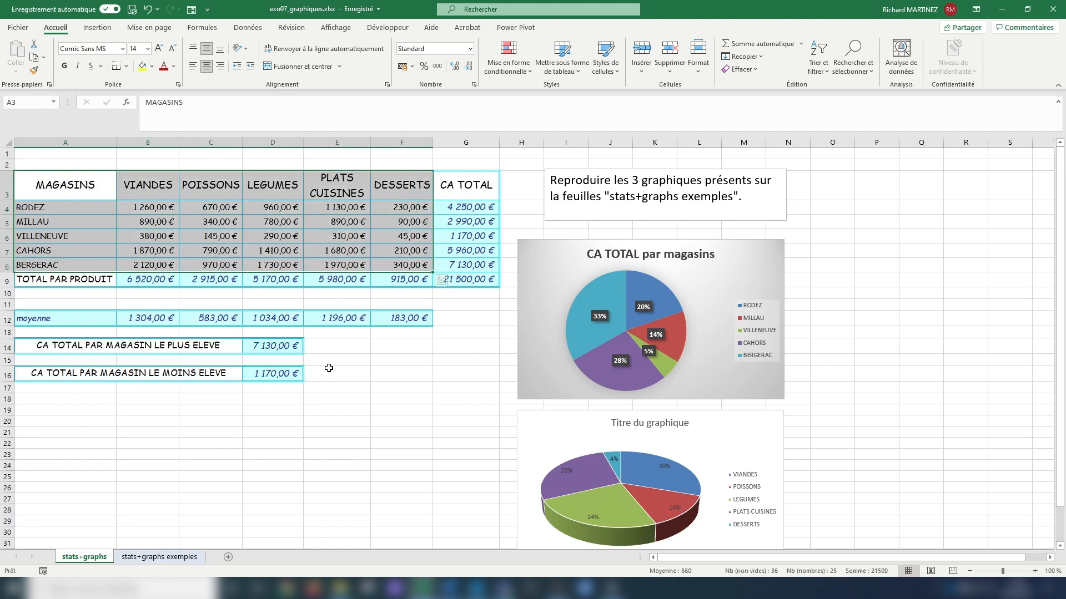
{"action": "left_click_drag", "start_coordinate": [63, 182], "coordinate": [405, 264]}
{"action": "key", "text": "ctrl+q"}
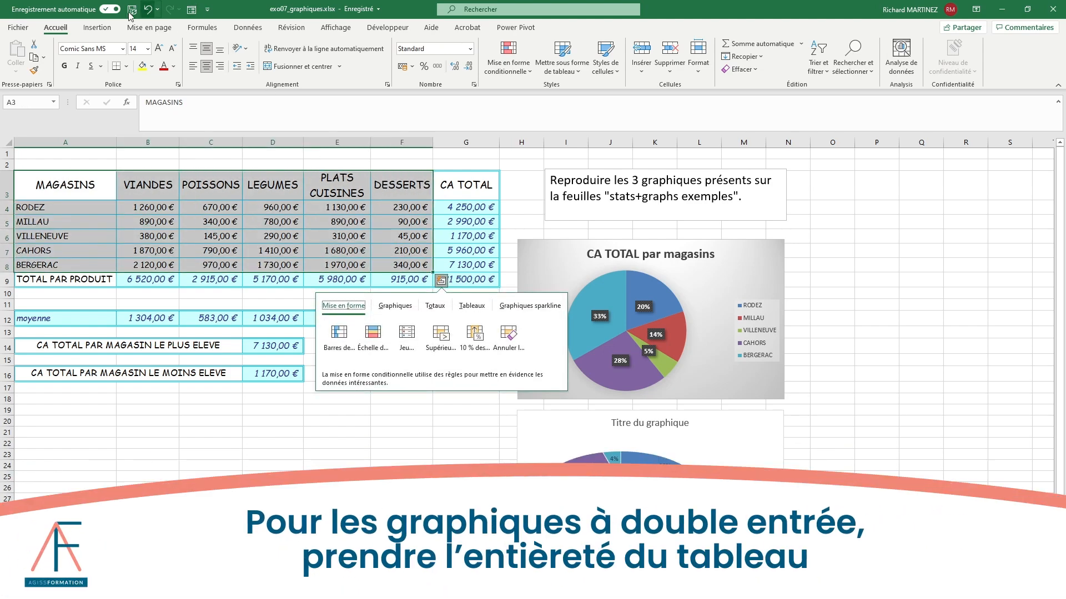
{"action": "left_click", "coordinate": [98, 28]}
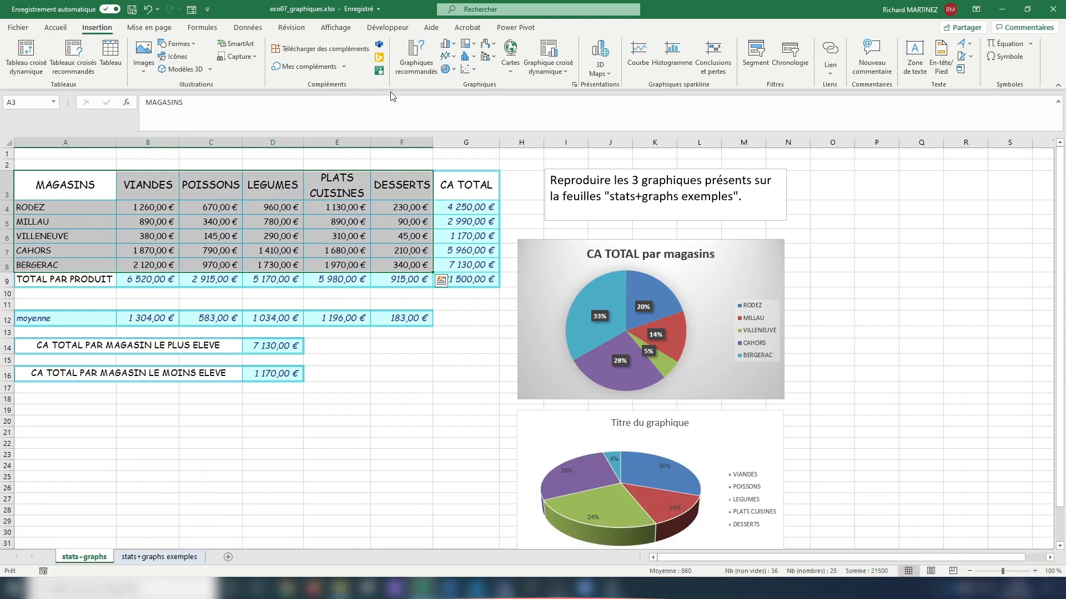
{"action": "left_click", "coordinate": [450, 45]}
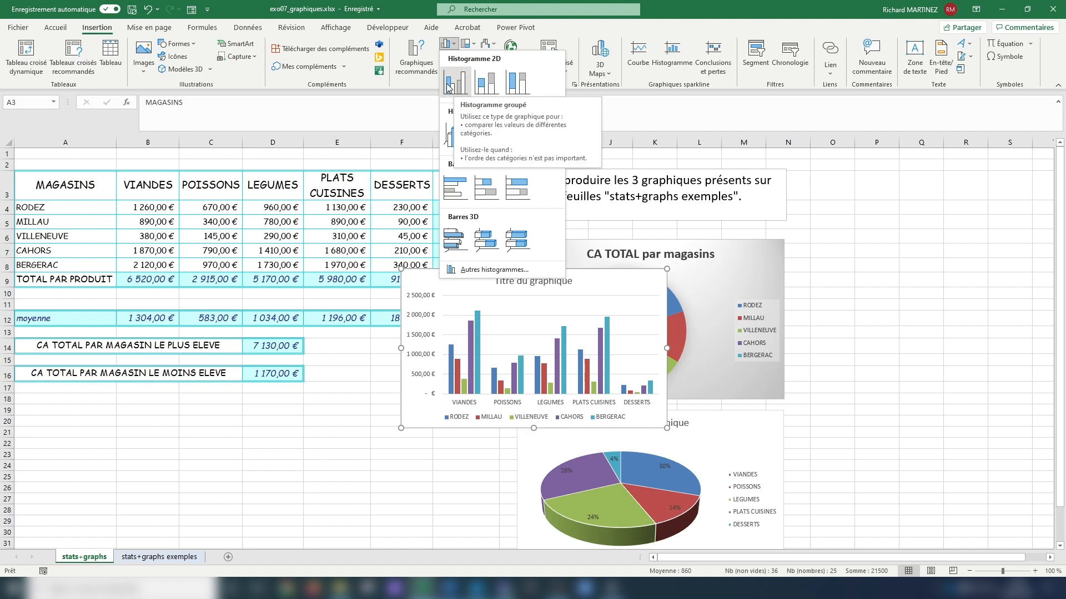
{"action": "left_click", "coordinate": [548, 22]}
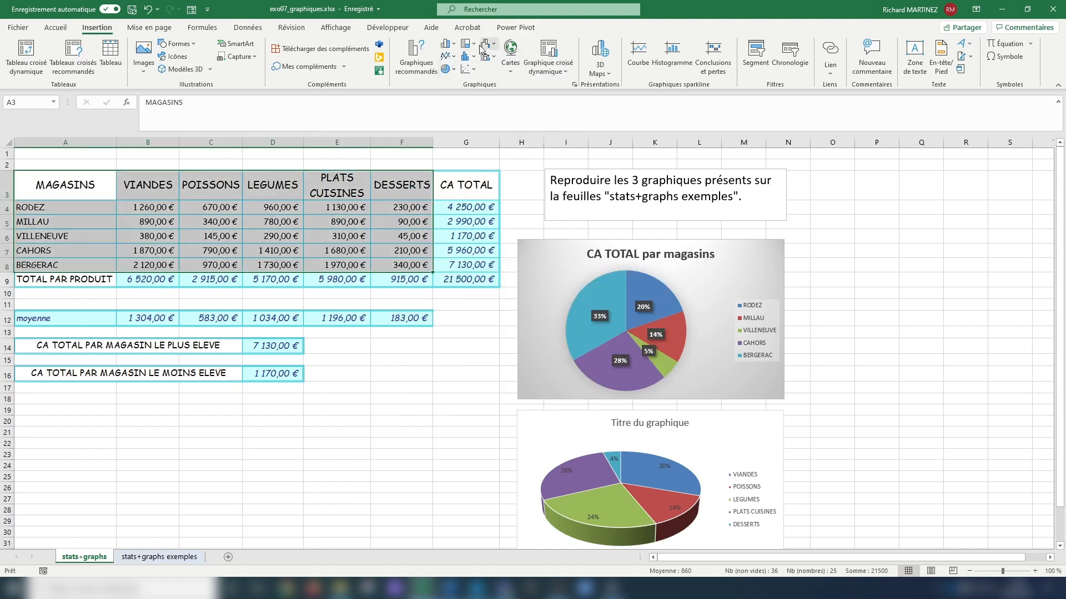
{"action": "left_click", "coordinate": [447, 56]}
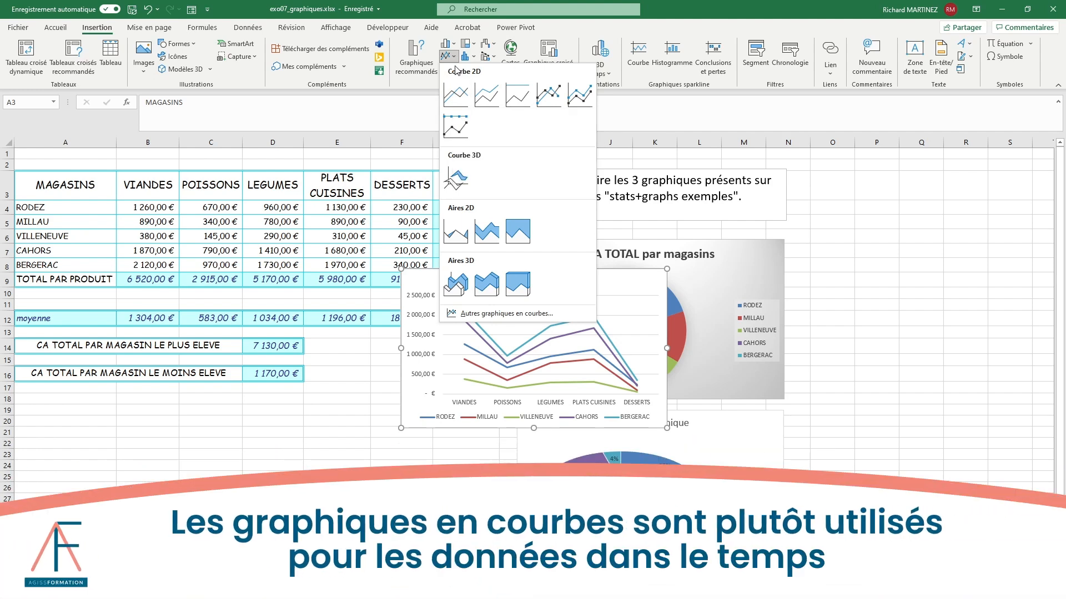
{"action": "left_click", "coordinate": [449, 45]}
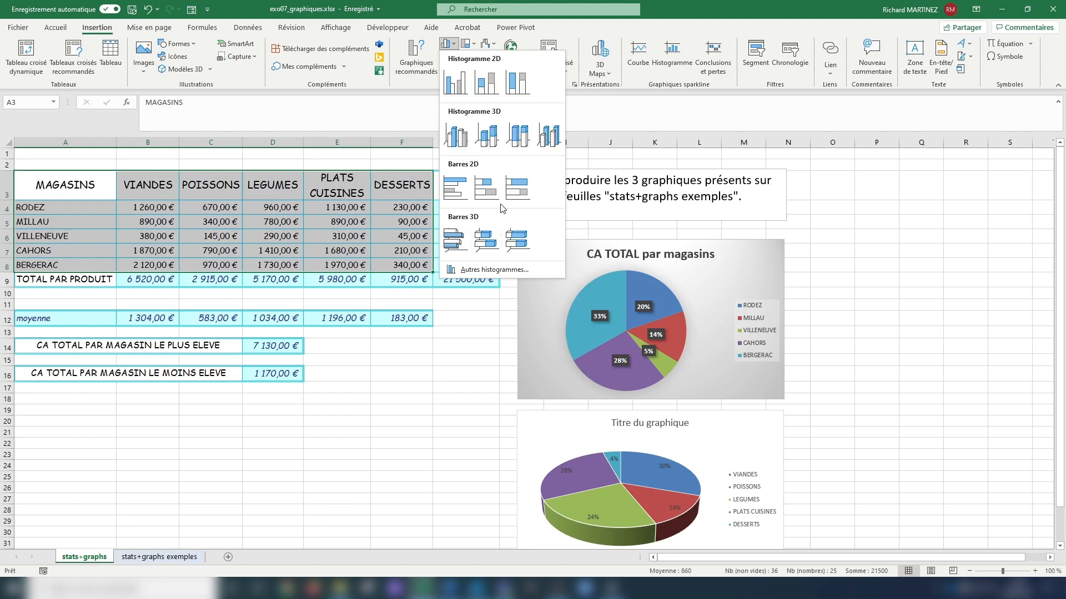
{"action": "left_click", "coordinate": [453, 84]}
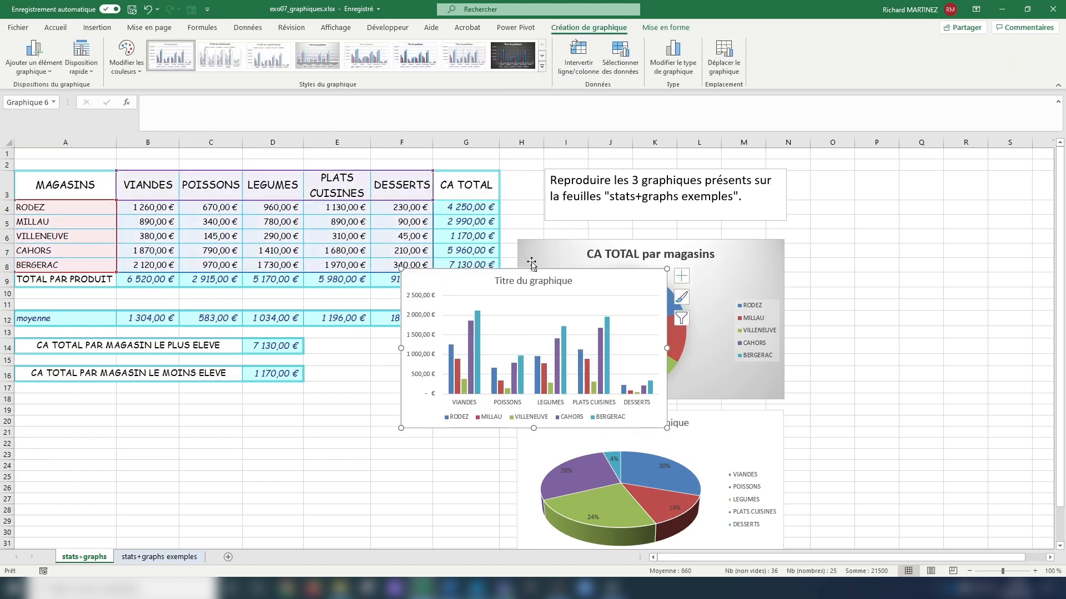
Step: Place the column chart below the lowest-total row and enlarge it to end around row 34, just short of the 3D pie chart
{"action": "left_click_drag", "start_coordinate": [579, 271], "coordinate": [319, 388]}
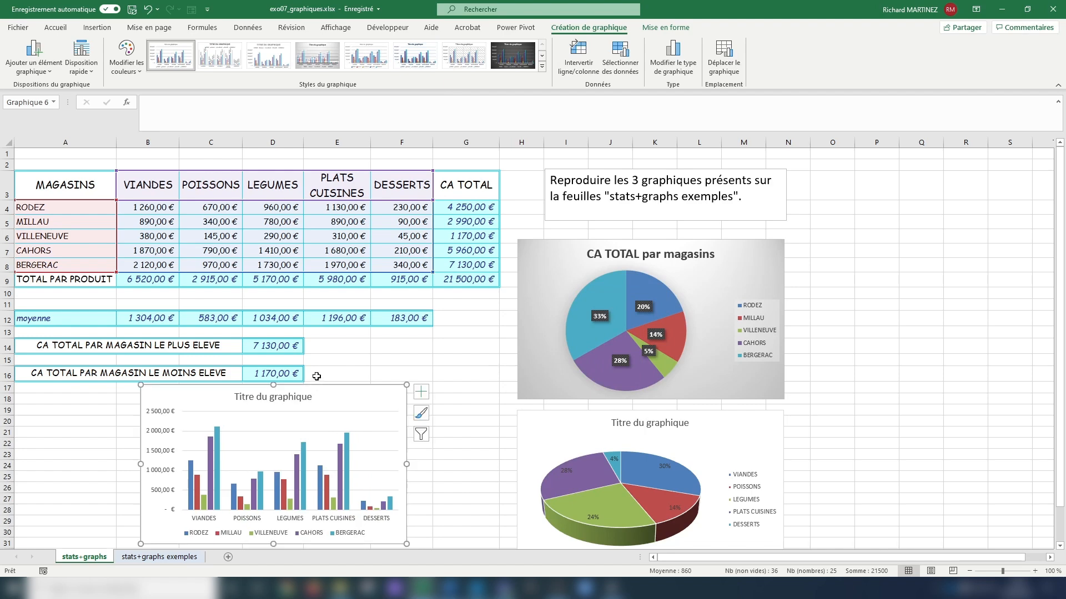
{"action": "scroll", "coordinate": [375, 387], "scroll_direction": "down", "scroll_amount": 3}
{"action": "left_click_drag", "start_coordinate": [406, 404], "coordinate": [483, 437]}
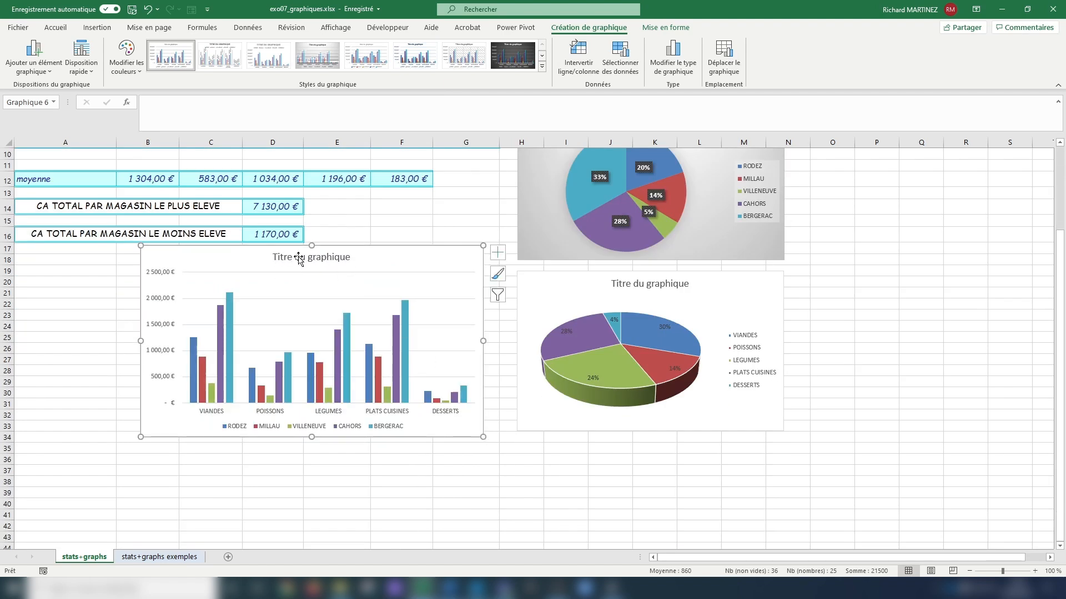